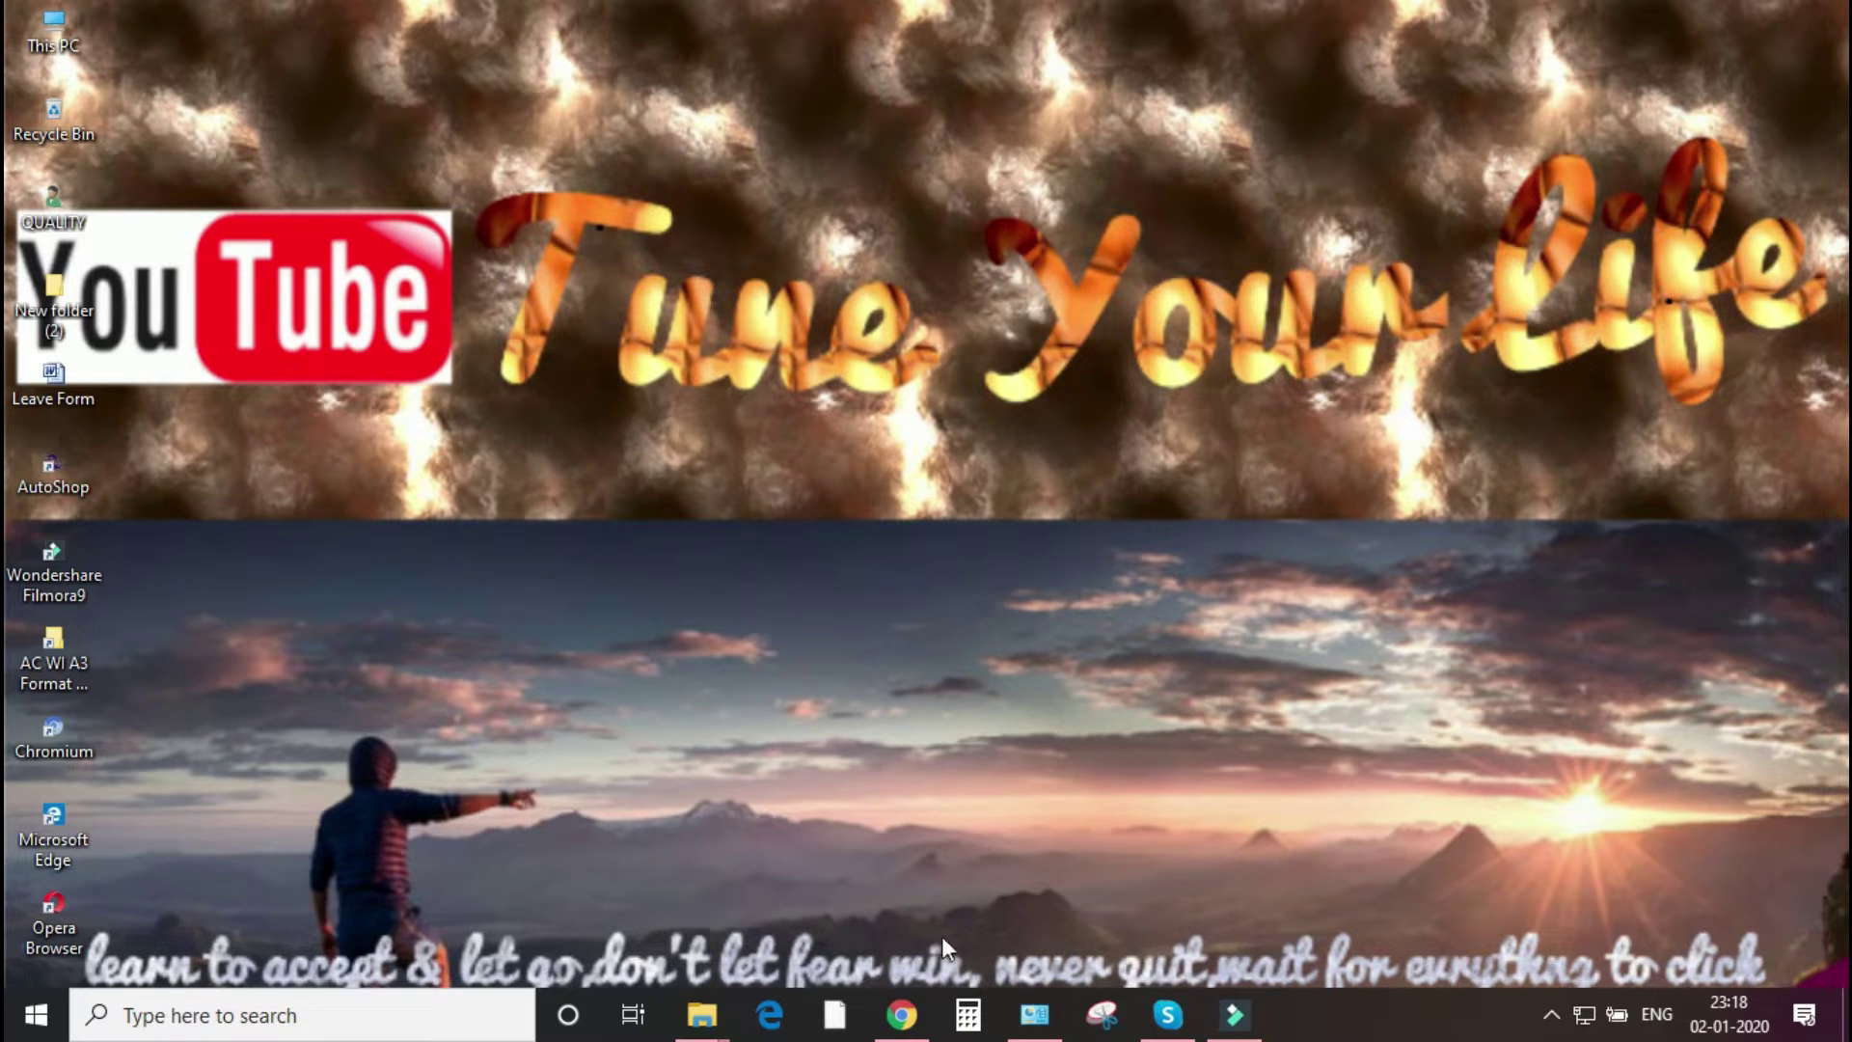
# - Launch Google Chrome from the taskbar on a new tab
pyautogui.click(906, 1018)
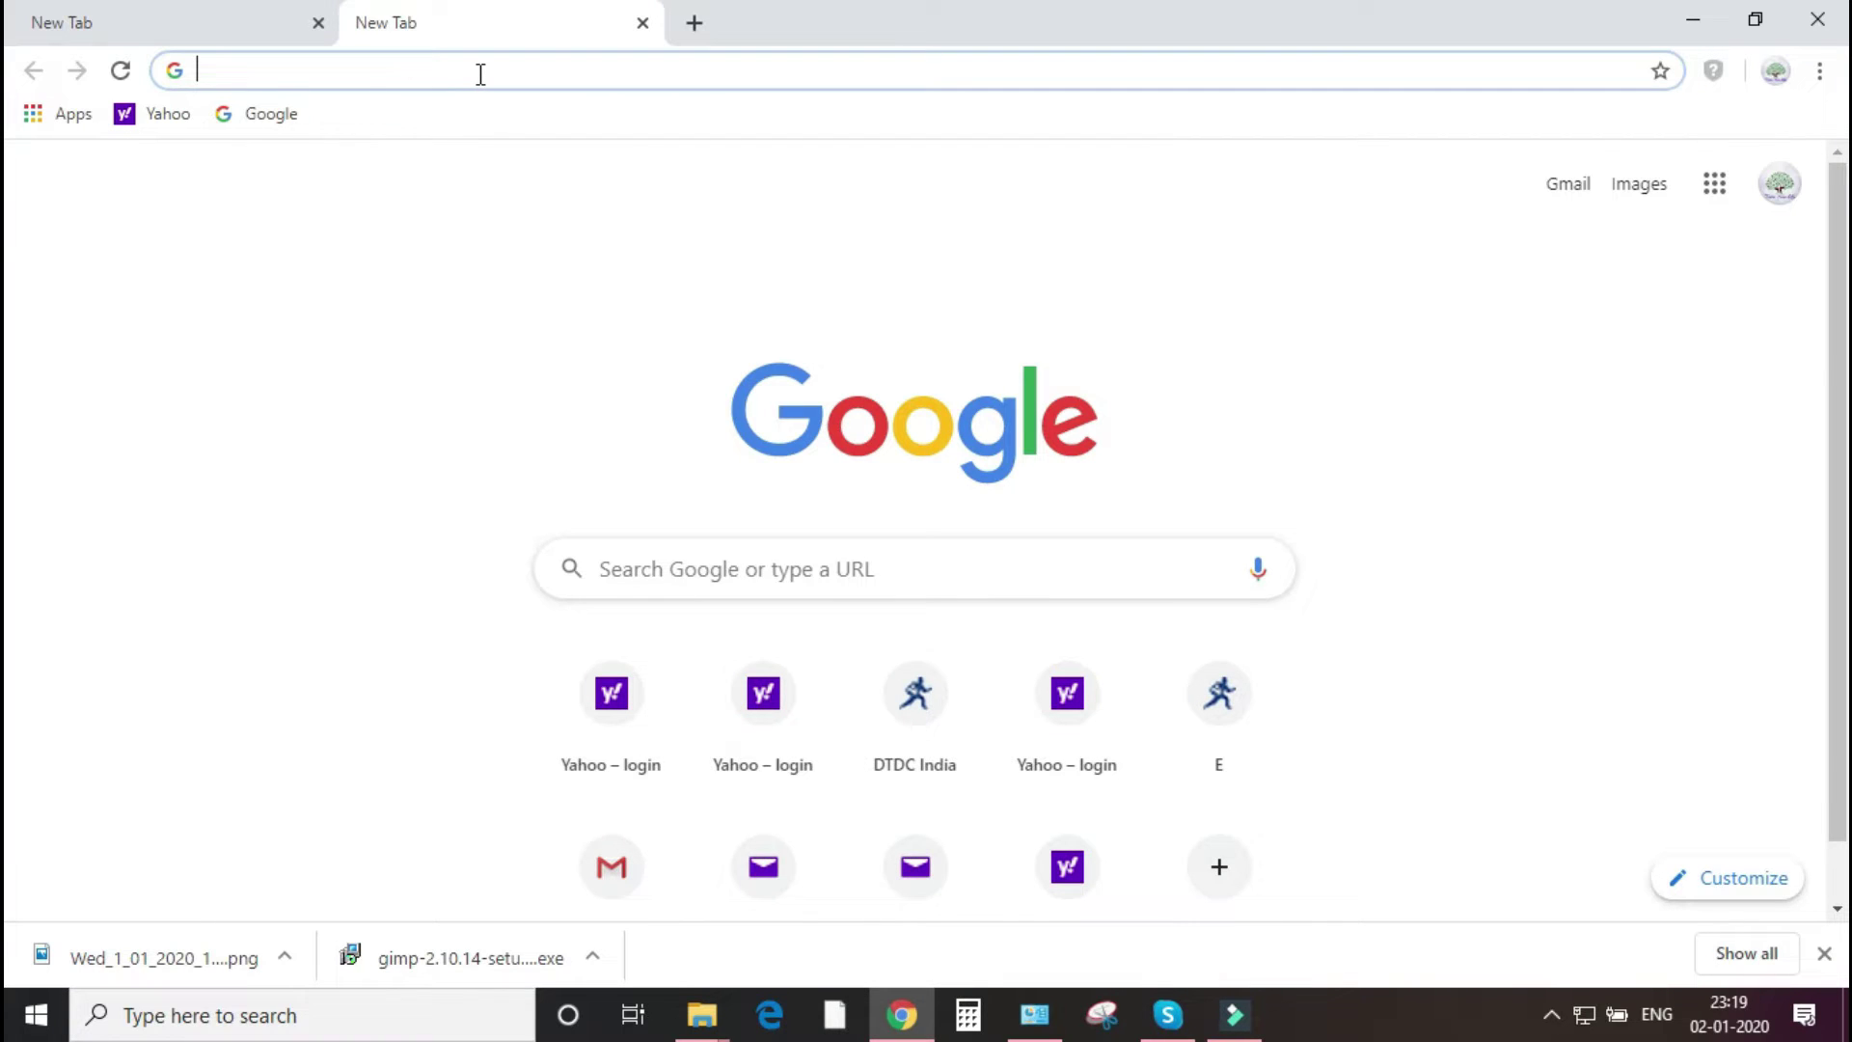
# - Search Google for 'uan login' to reach the EPFO Member e-SEWA portal
pyautogui.write('uan')
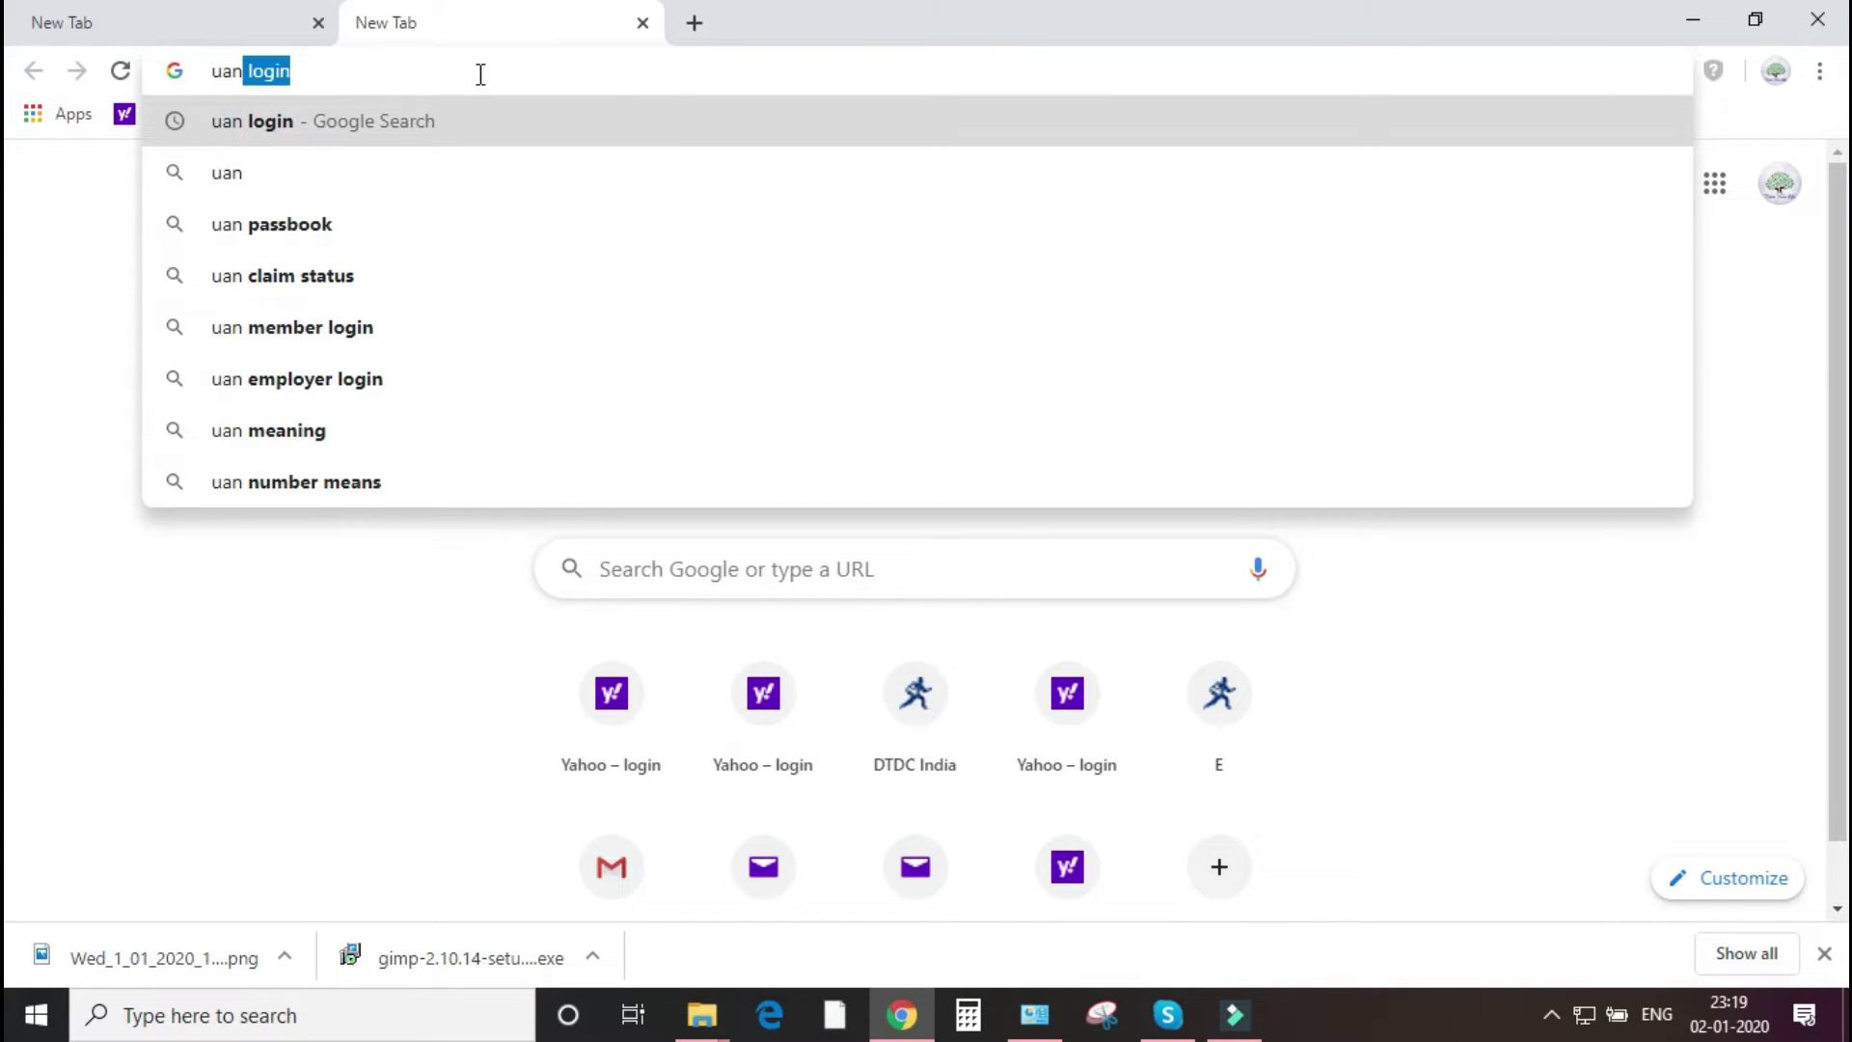
pyautogui.press('Return')
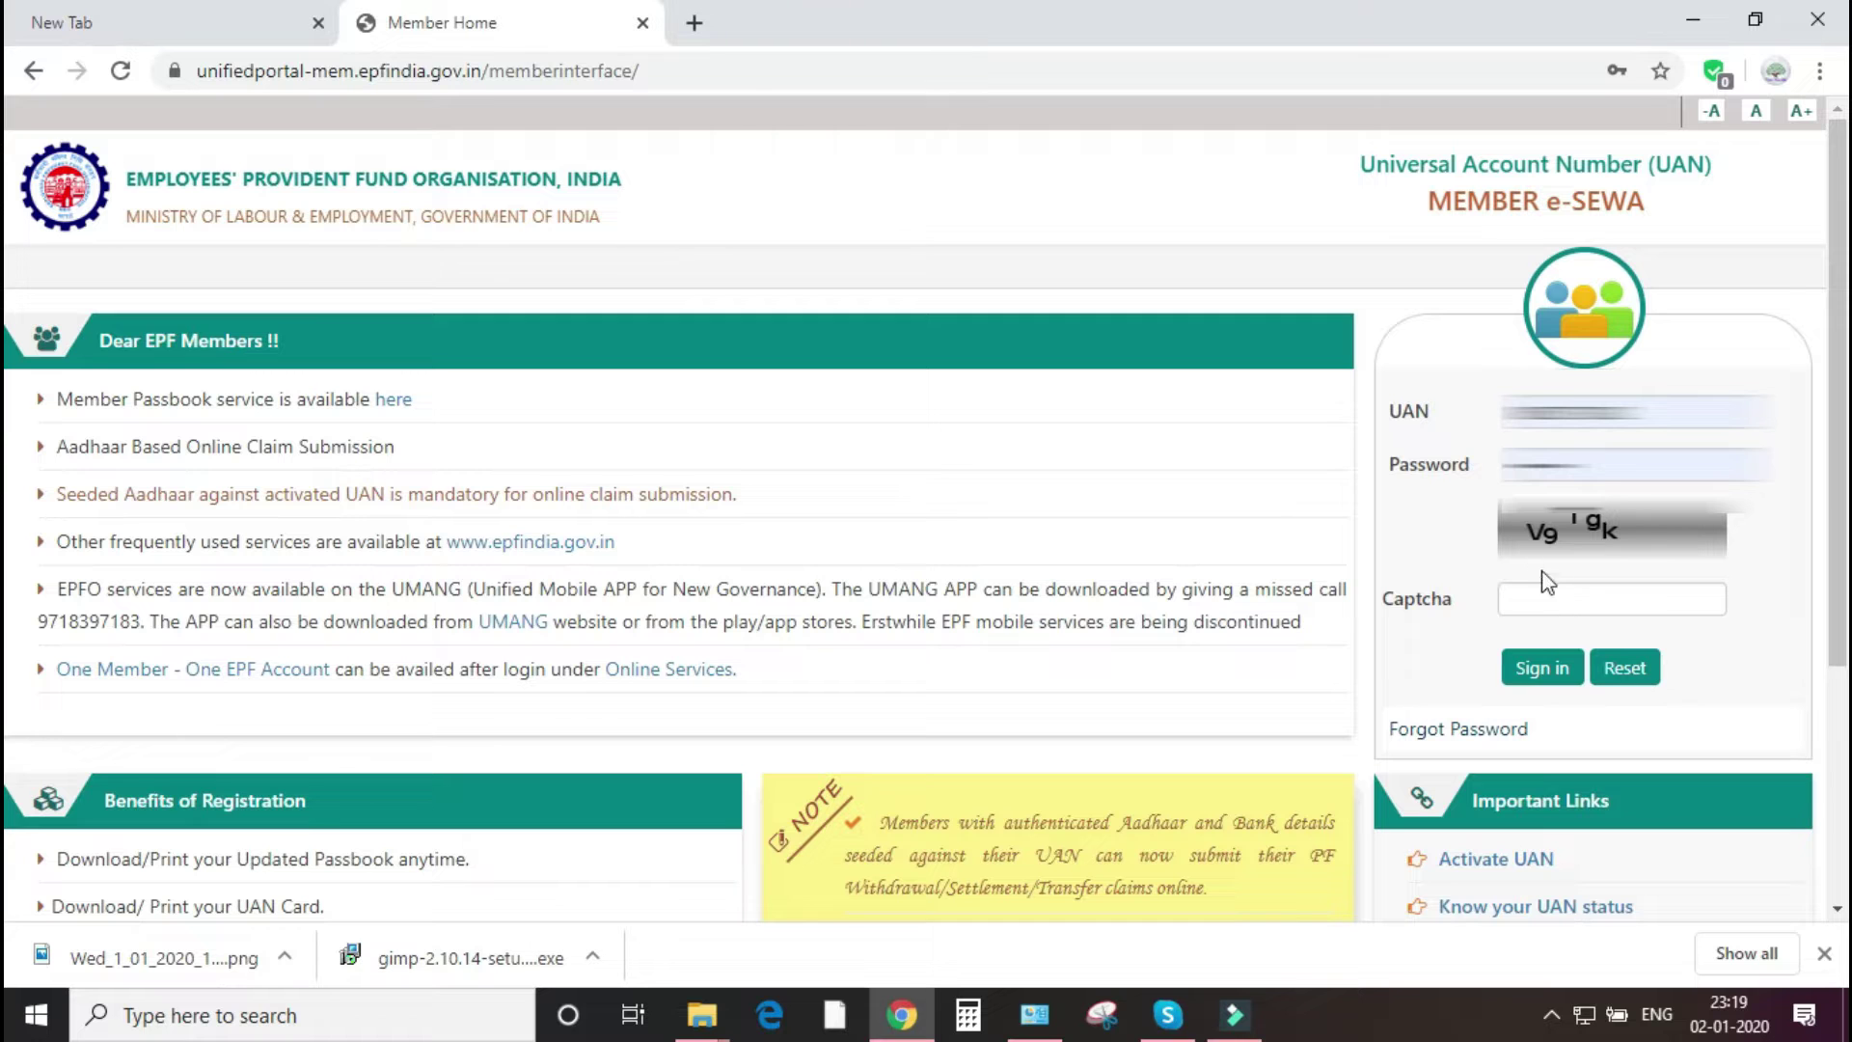
# - Scroll to Important Links and open the Activate UAN form
pyautogui.scroll(-1, 1323, 422)
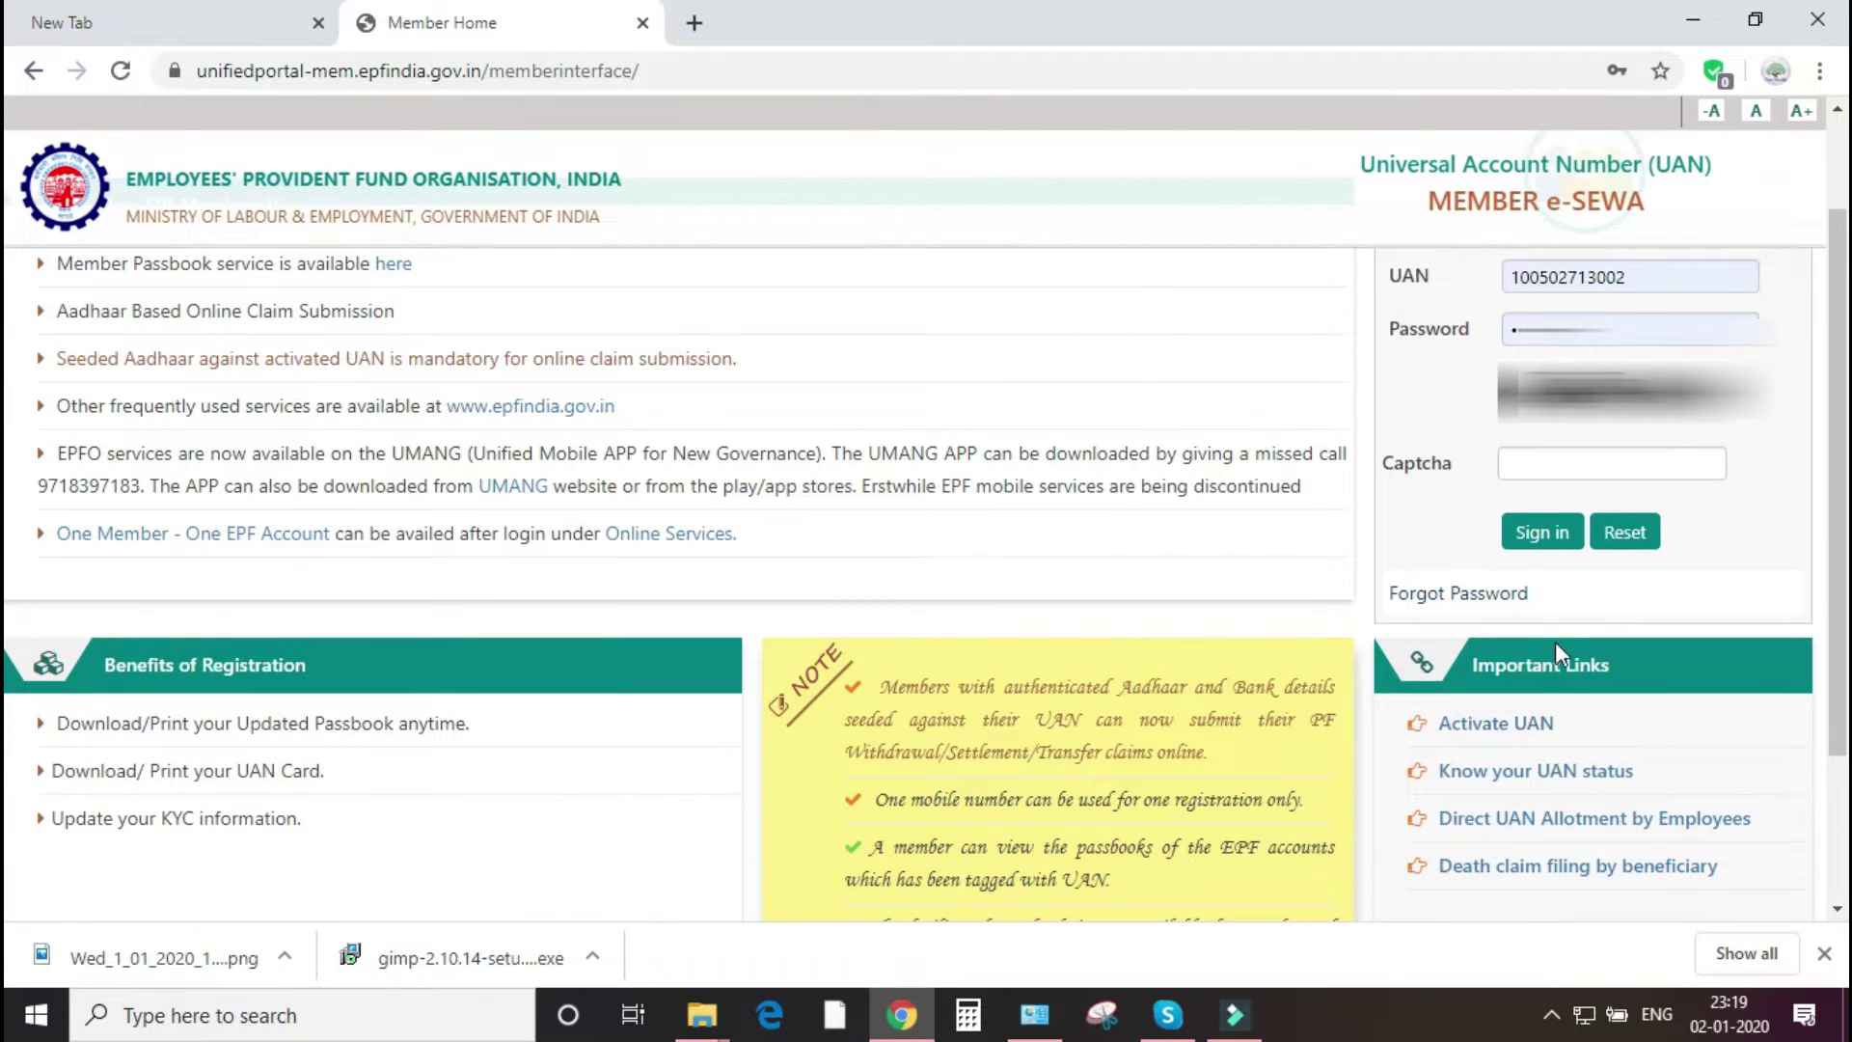
pyautogui.scroll(-1, 1543, 646)
pyautogui.scroll(-1, 1537, 650)
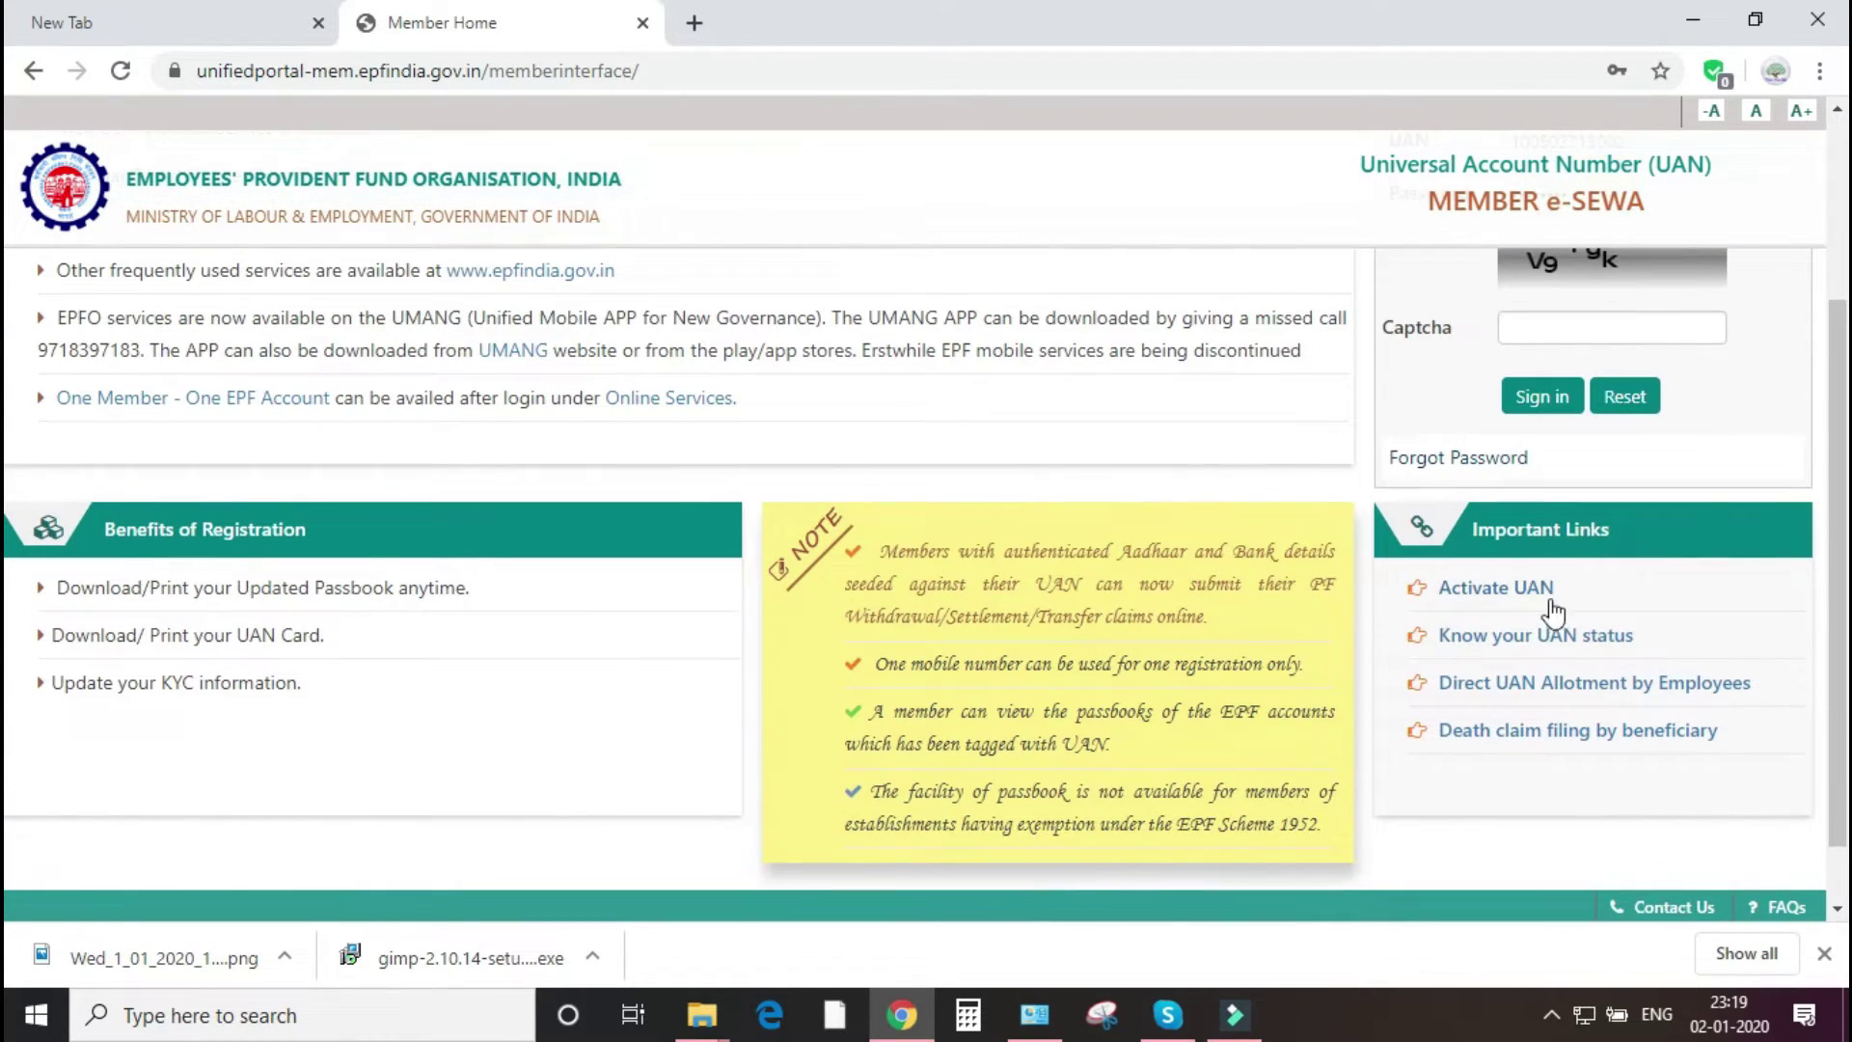
pyautogui.click(1498, 596)
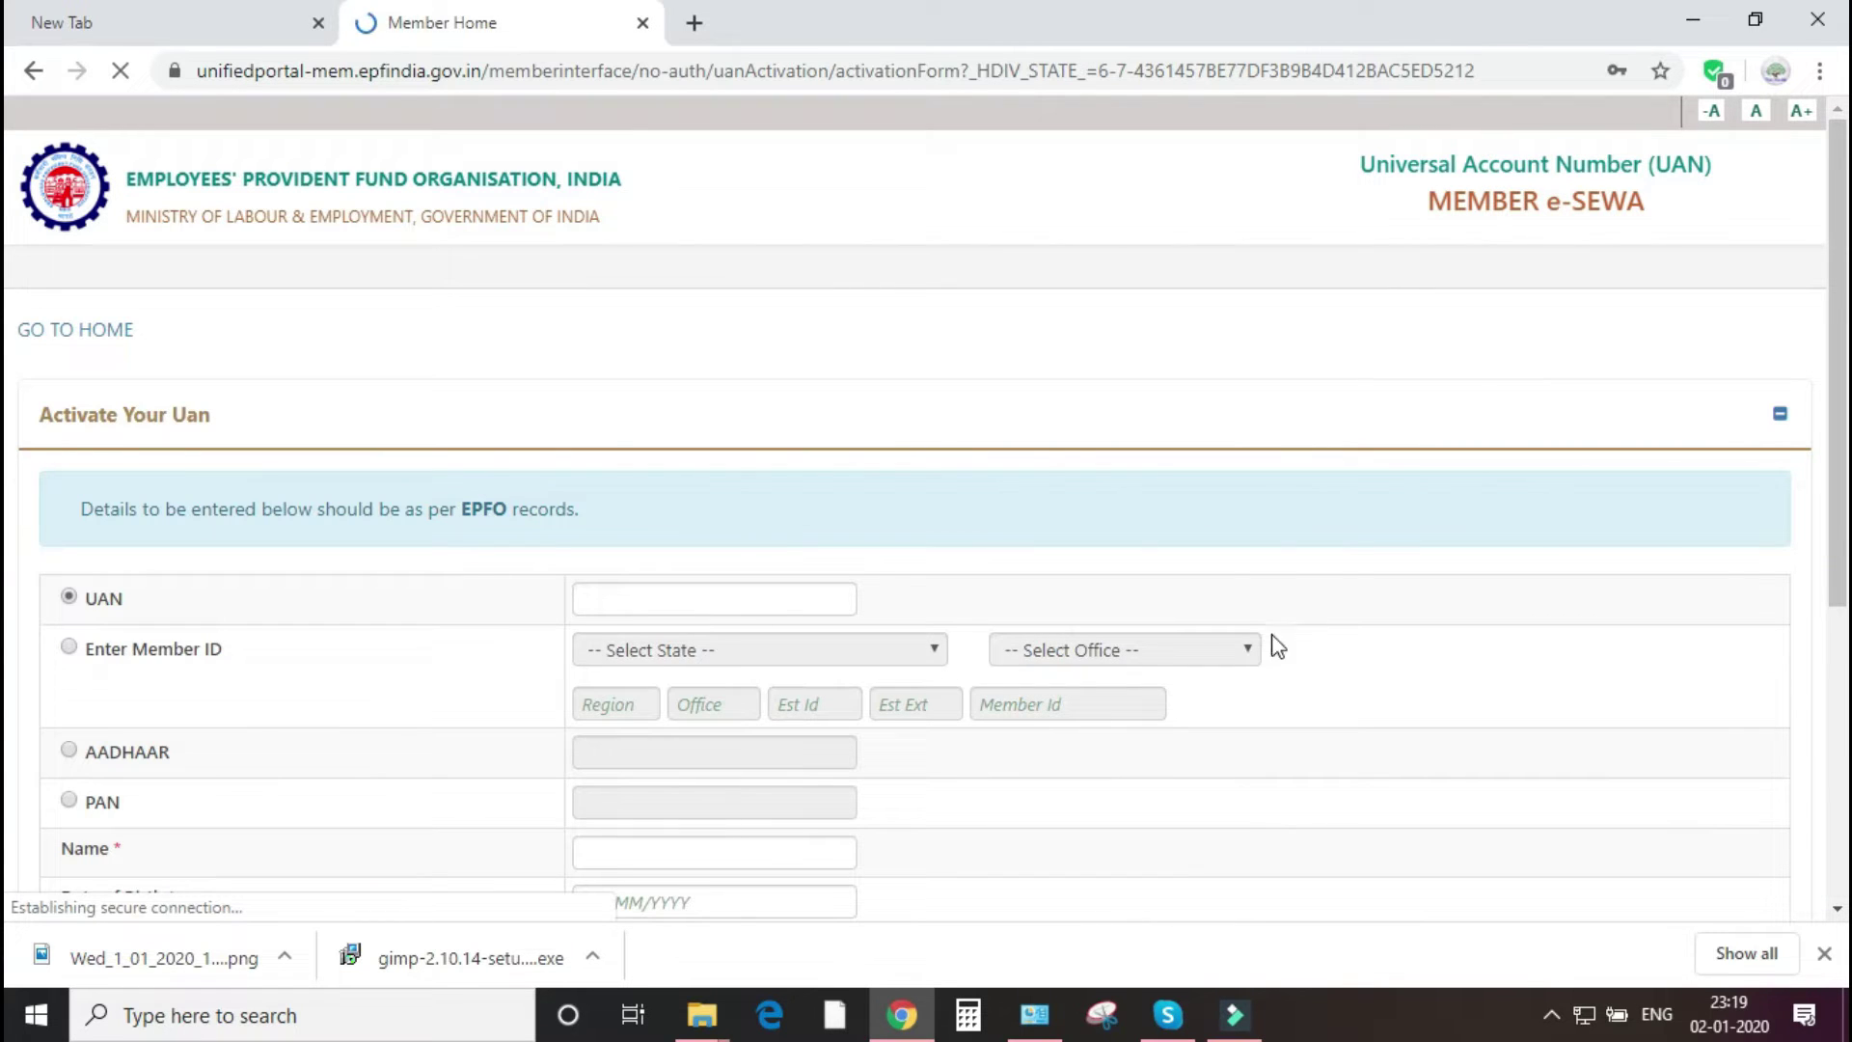
# - Enter the UAN and the member's name on the activation form
pyautogui.scroll(-1, 552, 540)
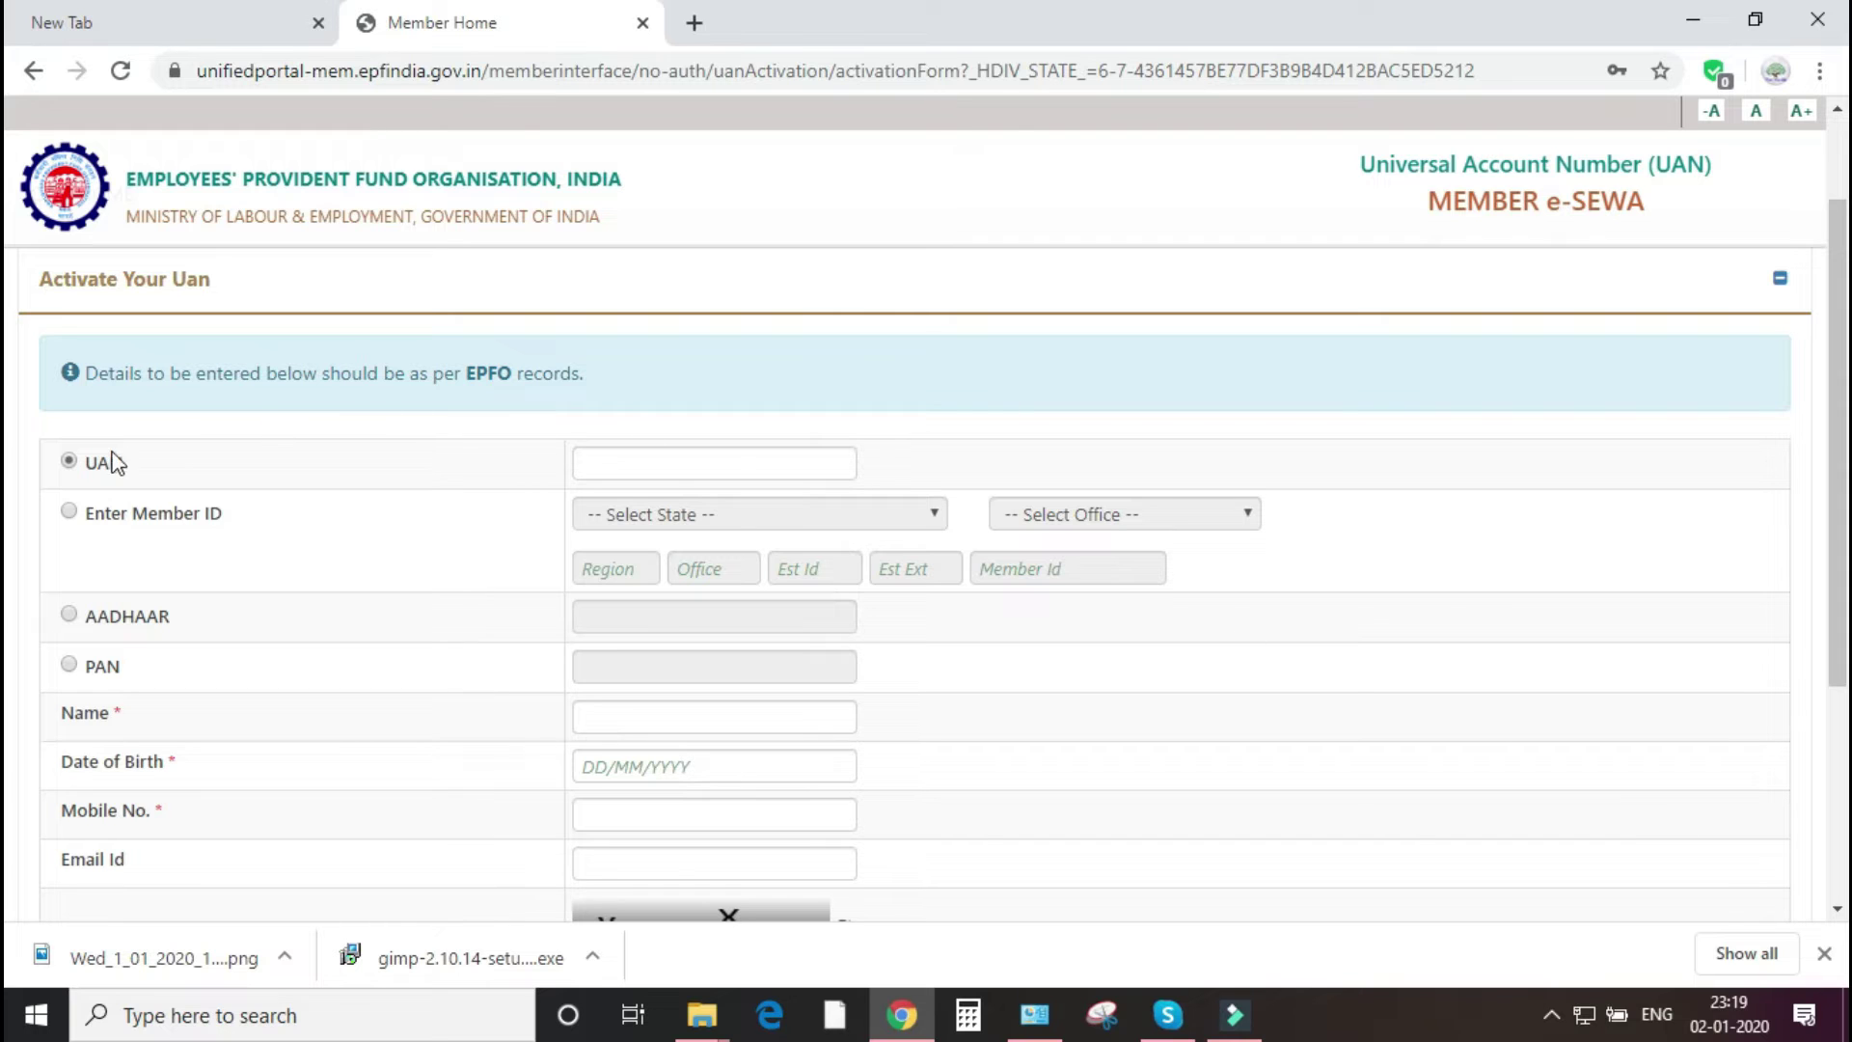
pyautogui.click(710, 464)
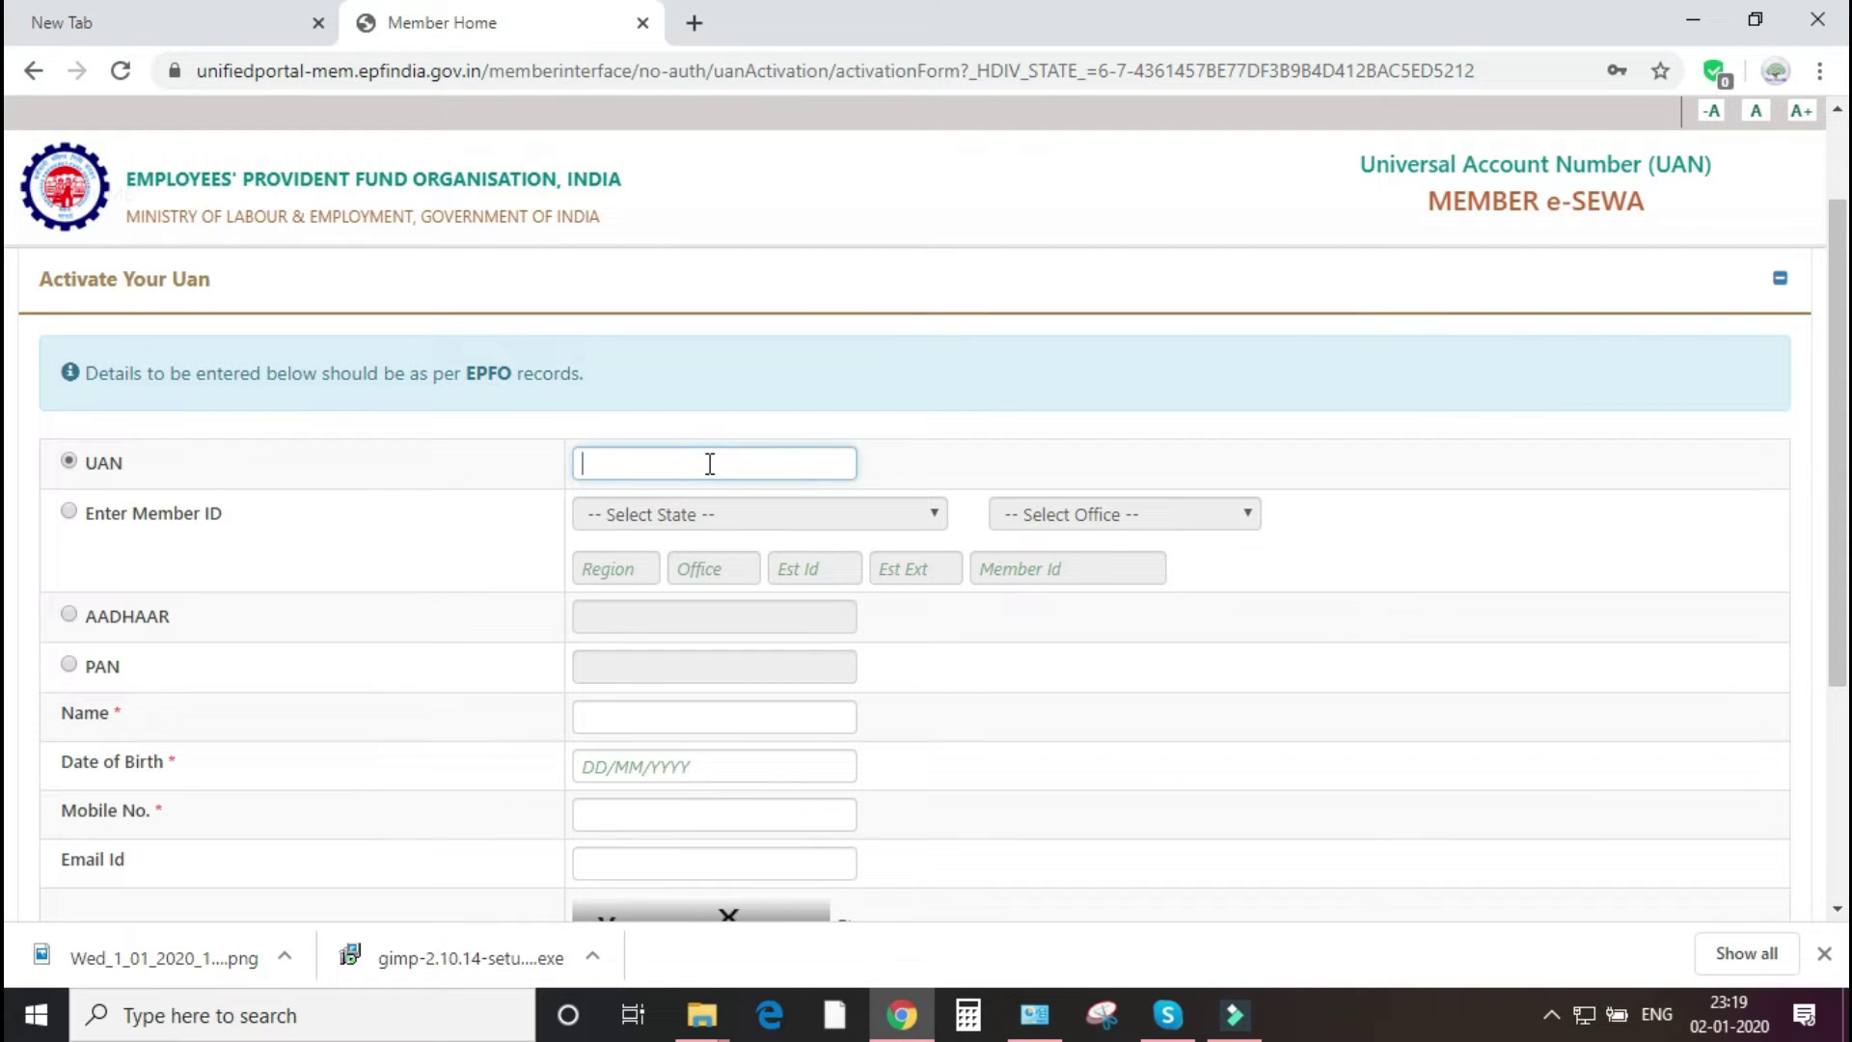
pyautogui.write('100000000000')
pyautogui.click(377, 661)
pyautogui.click(646, 715)
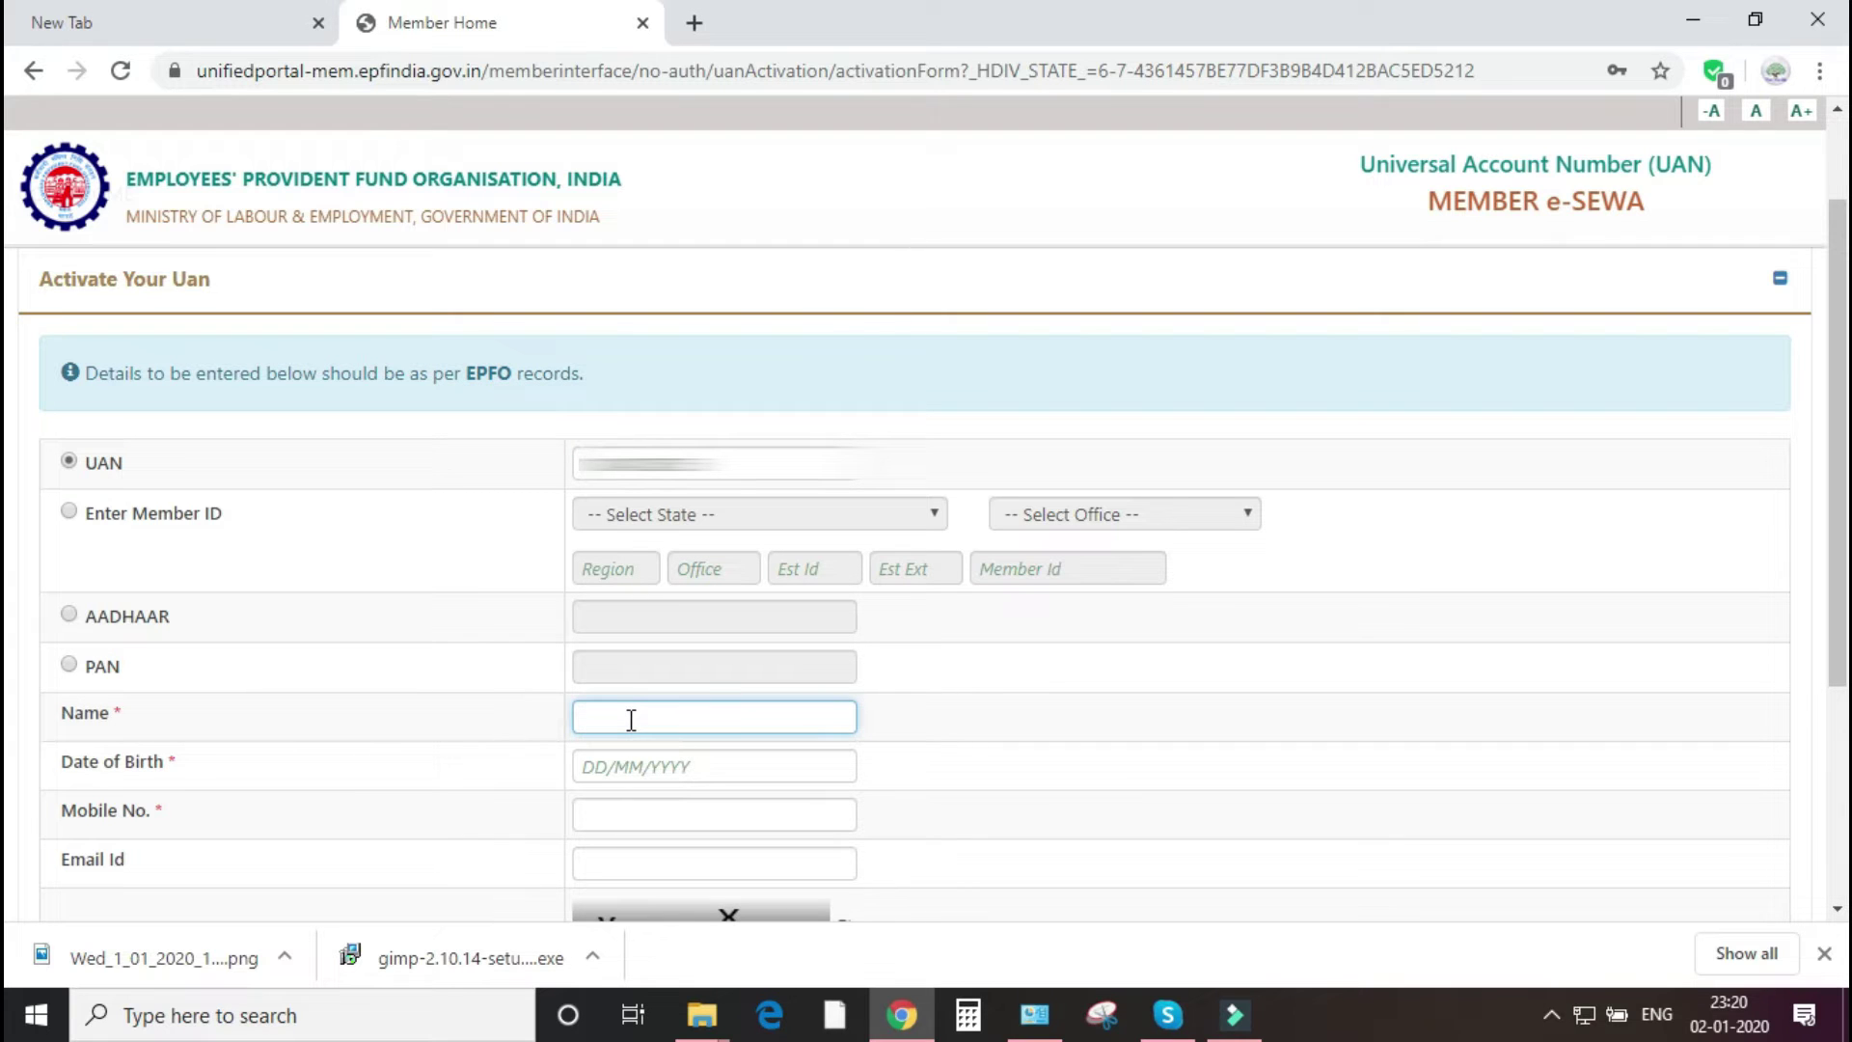
pyautogui.write('name')
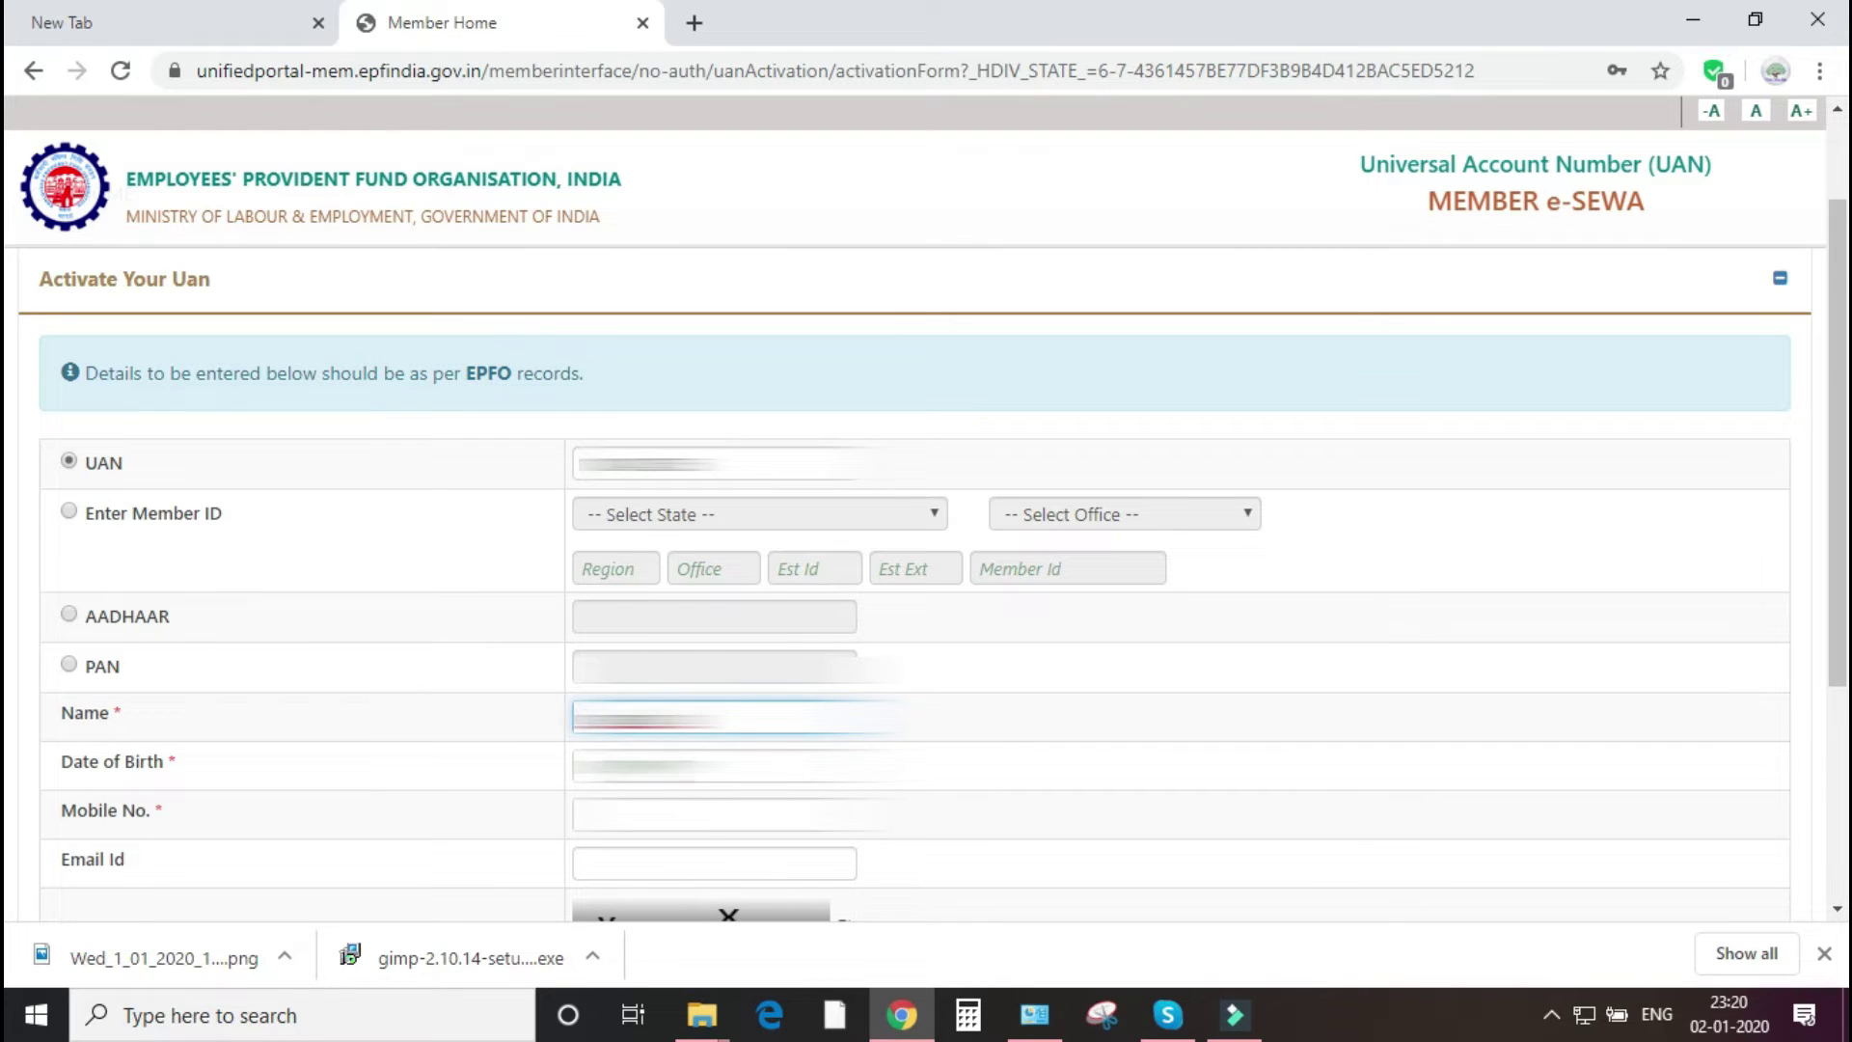
# - Pick the date of birth from the calendar and enter the mobile number
pyautogui.click(733, 765)
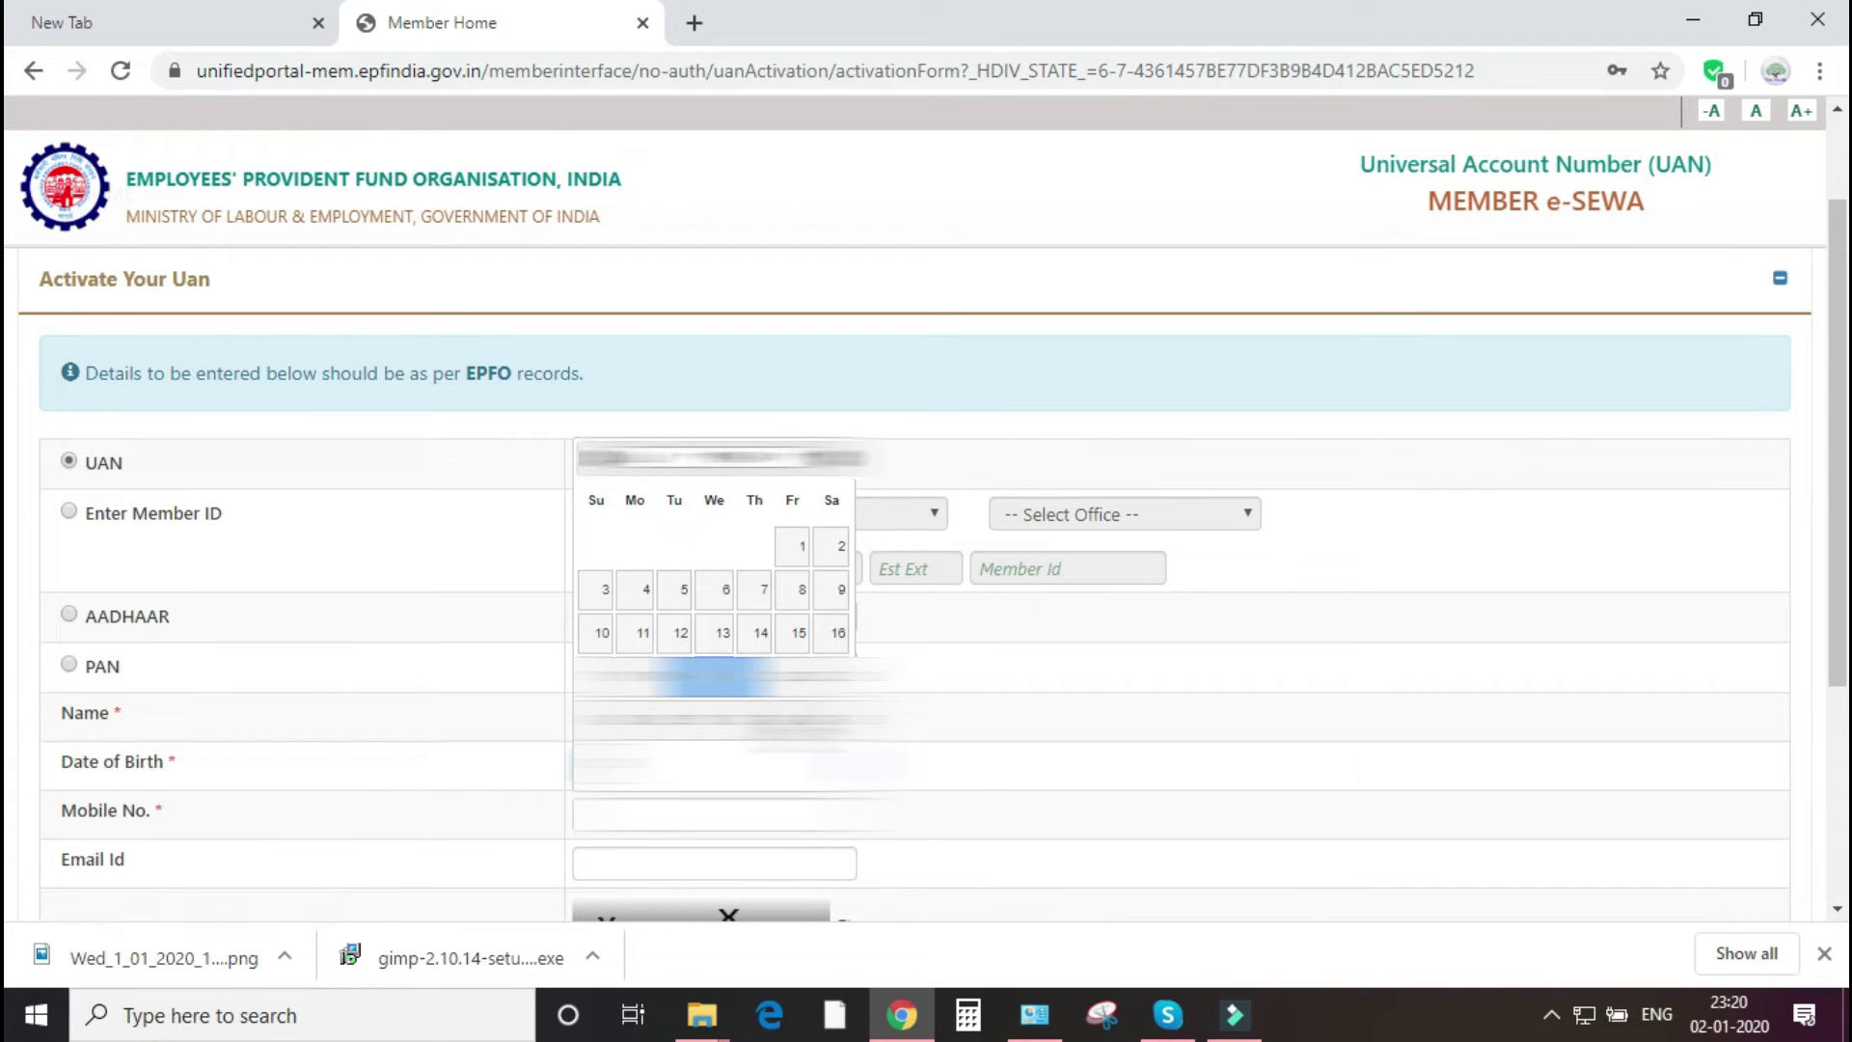
pyautogui.click(714, 675)
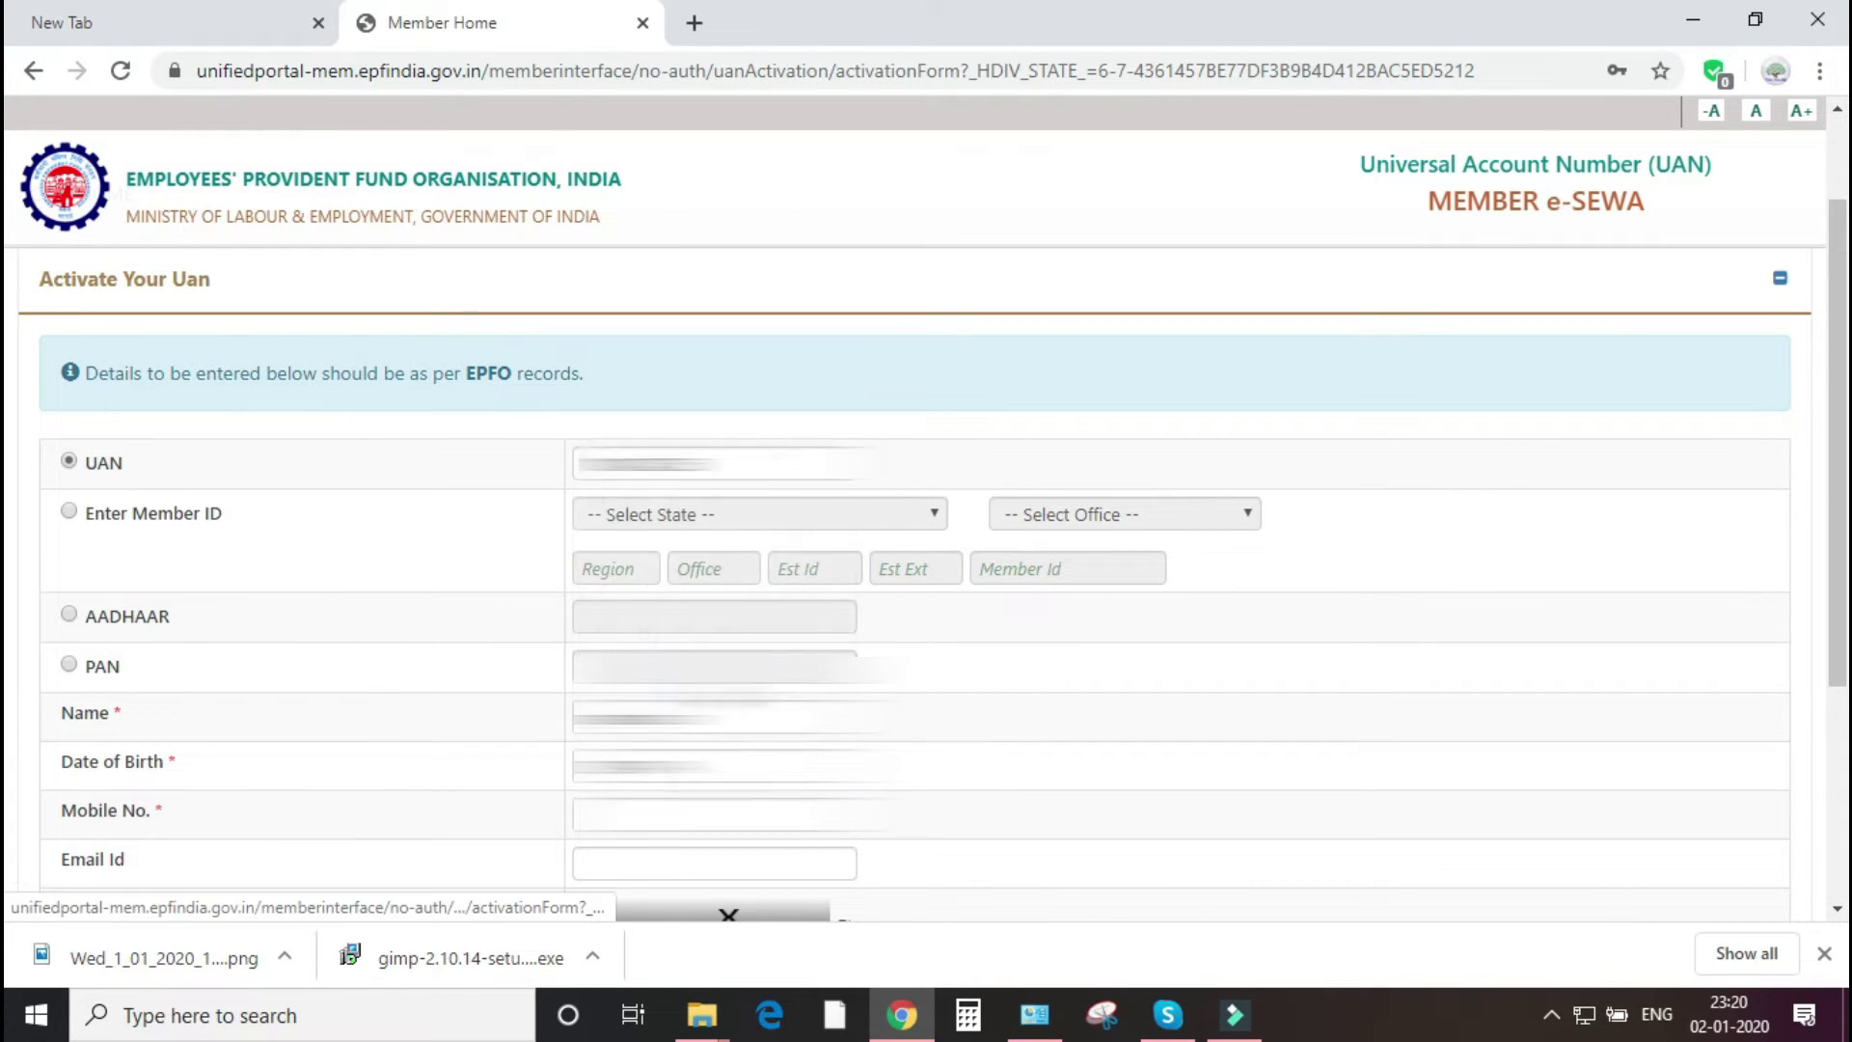
pyautogui.click(733, 815)
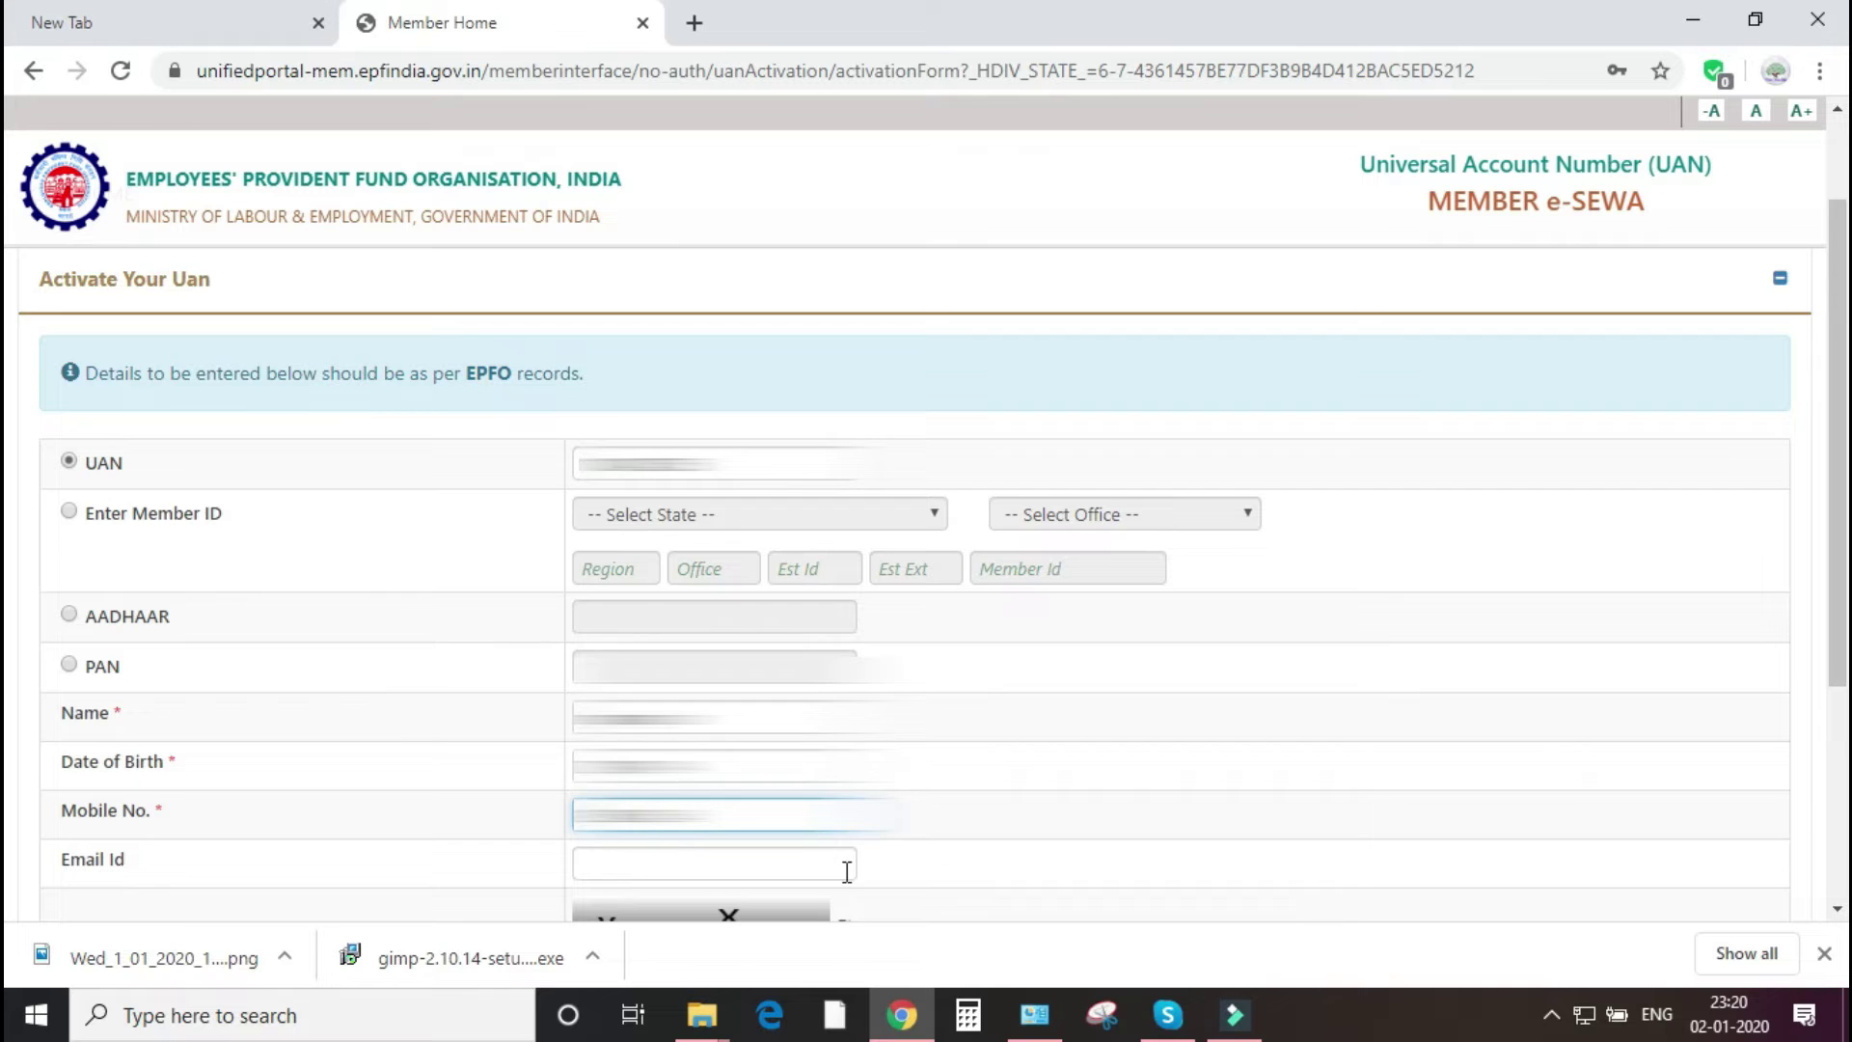
pyautogui.scroll(-1, 848, 871)
# - Enter the displayed captcha, fixing a typo, and request the authorization PIN
pyautogui.click(601, 855)
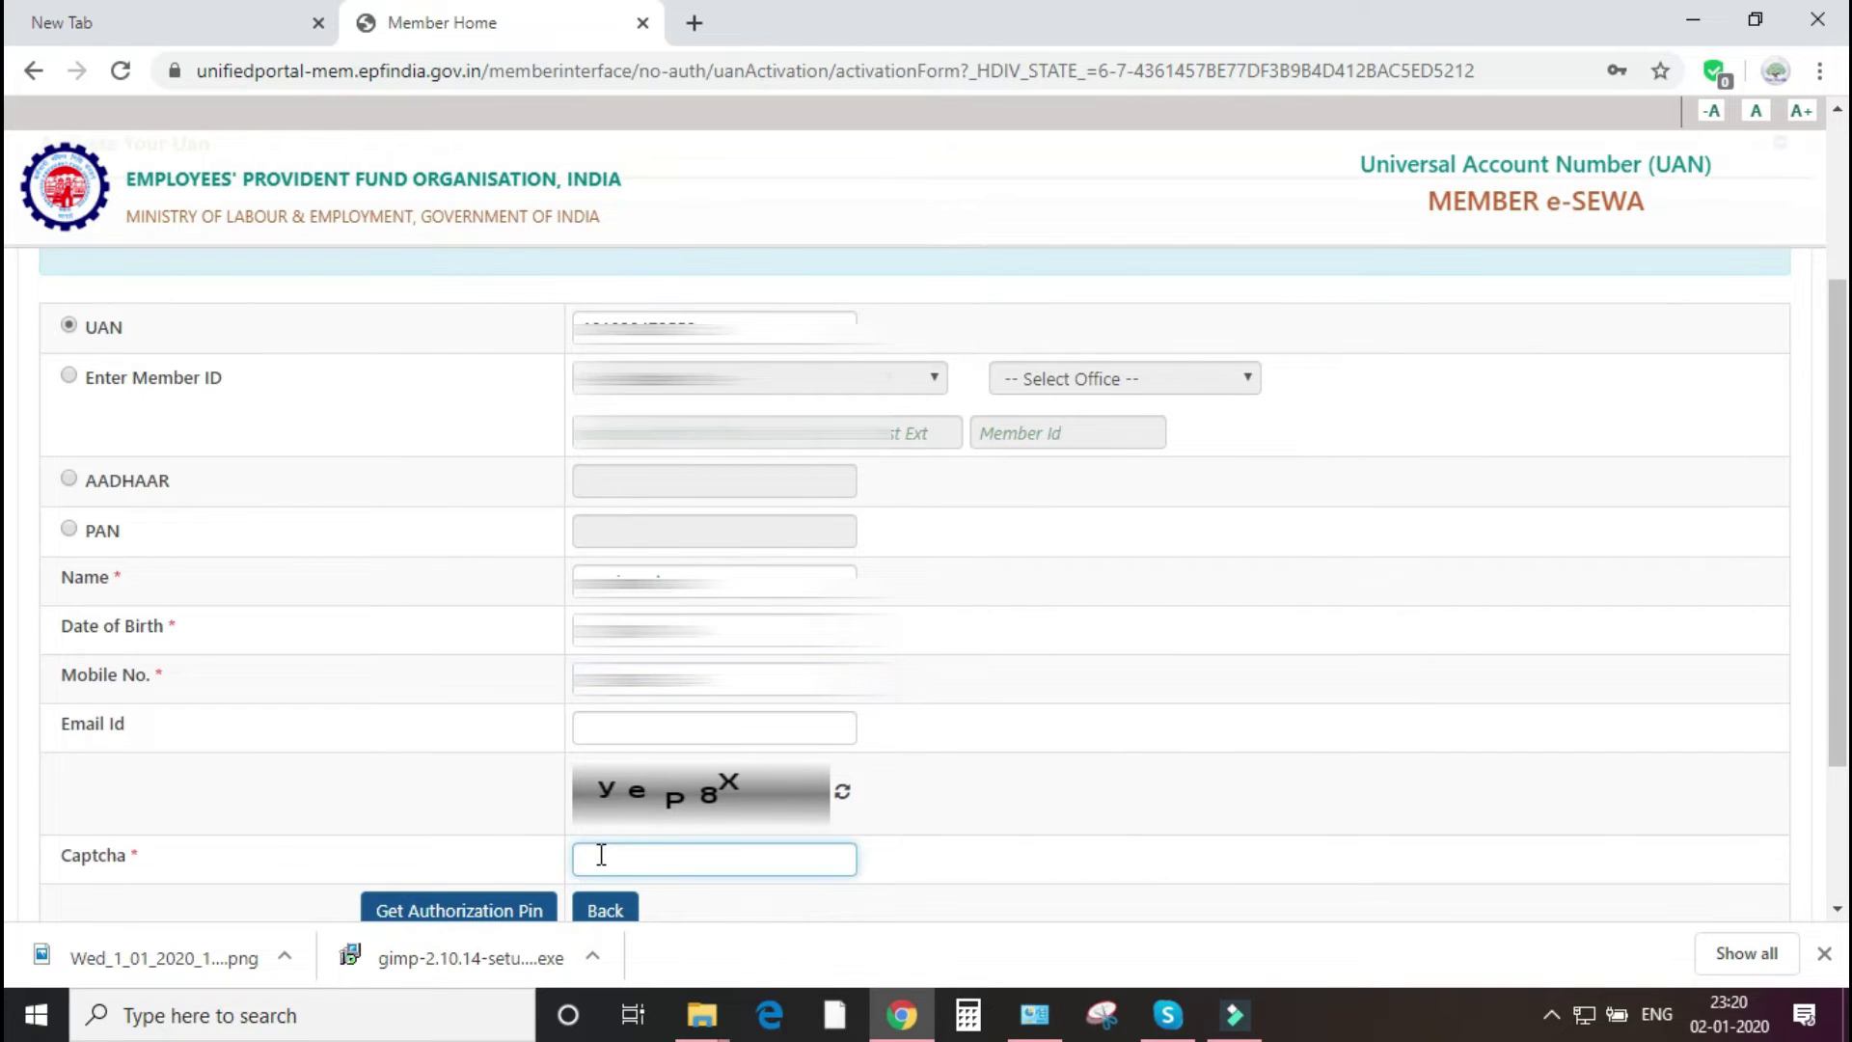
pyautogui.write('yeP8X')
pyautogui.scroll(-2, 1156, 665)
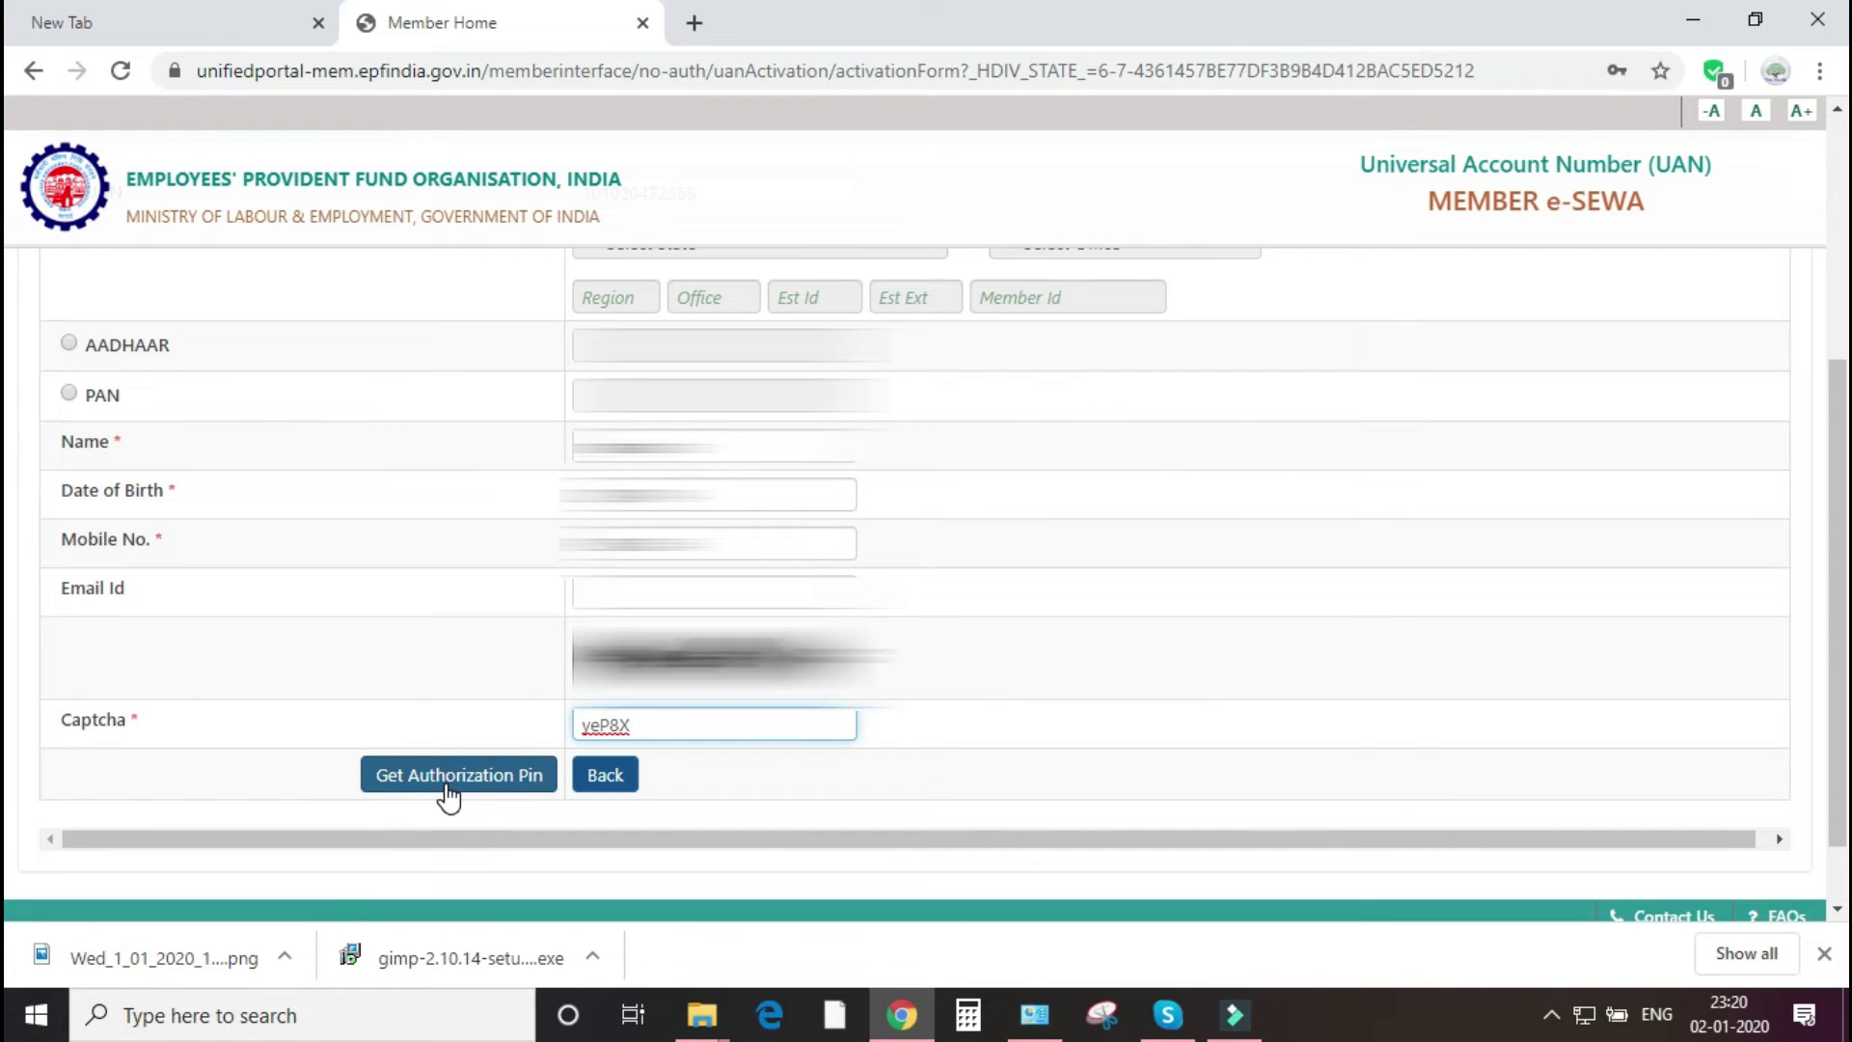
pyautogui.click(517, 776)
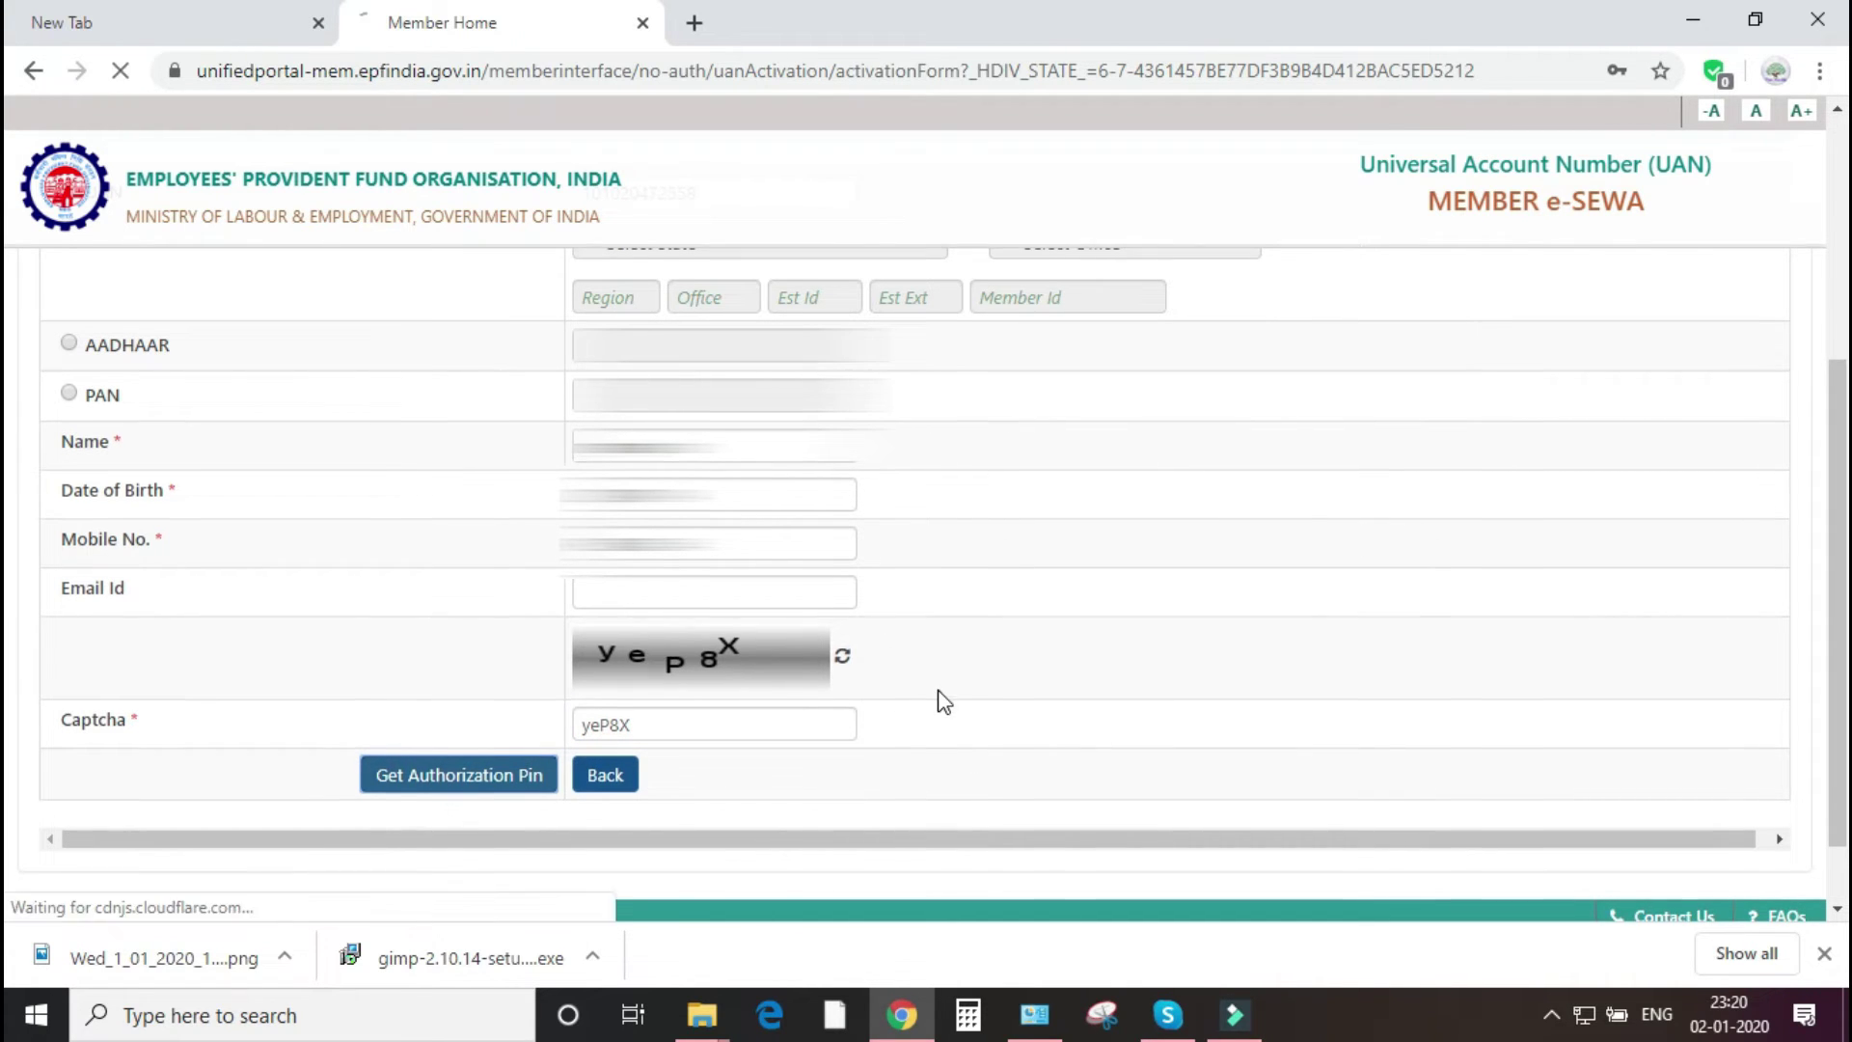
pyautogui.scroll(-2, 944, 701)
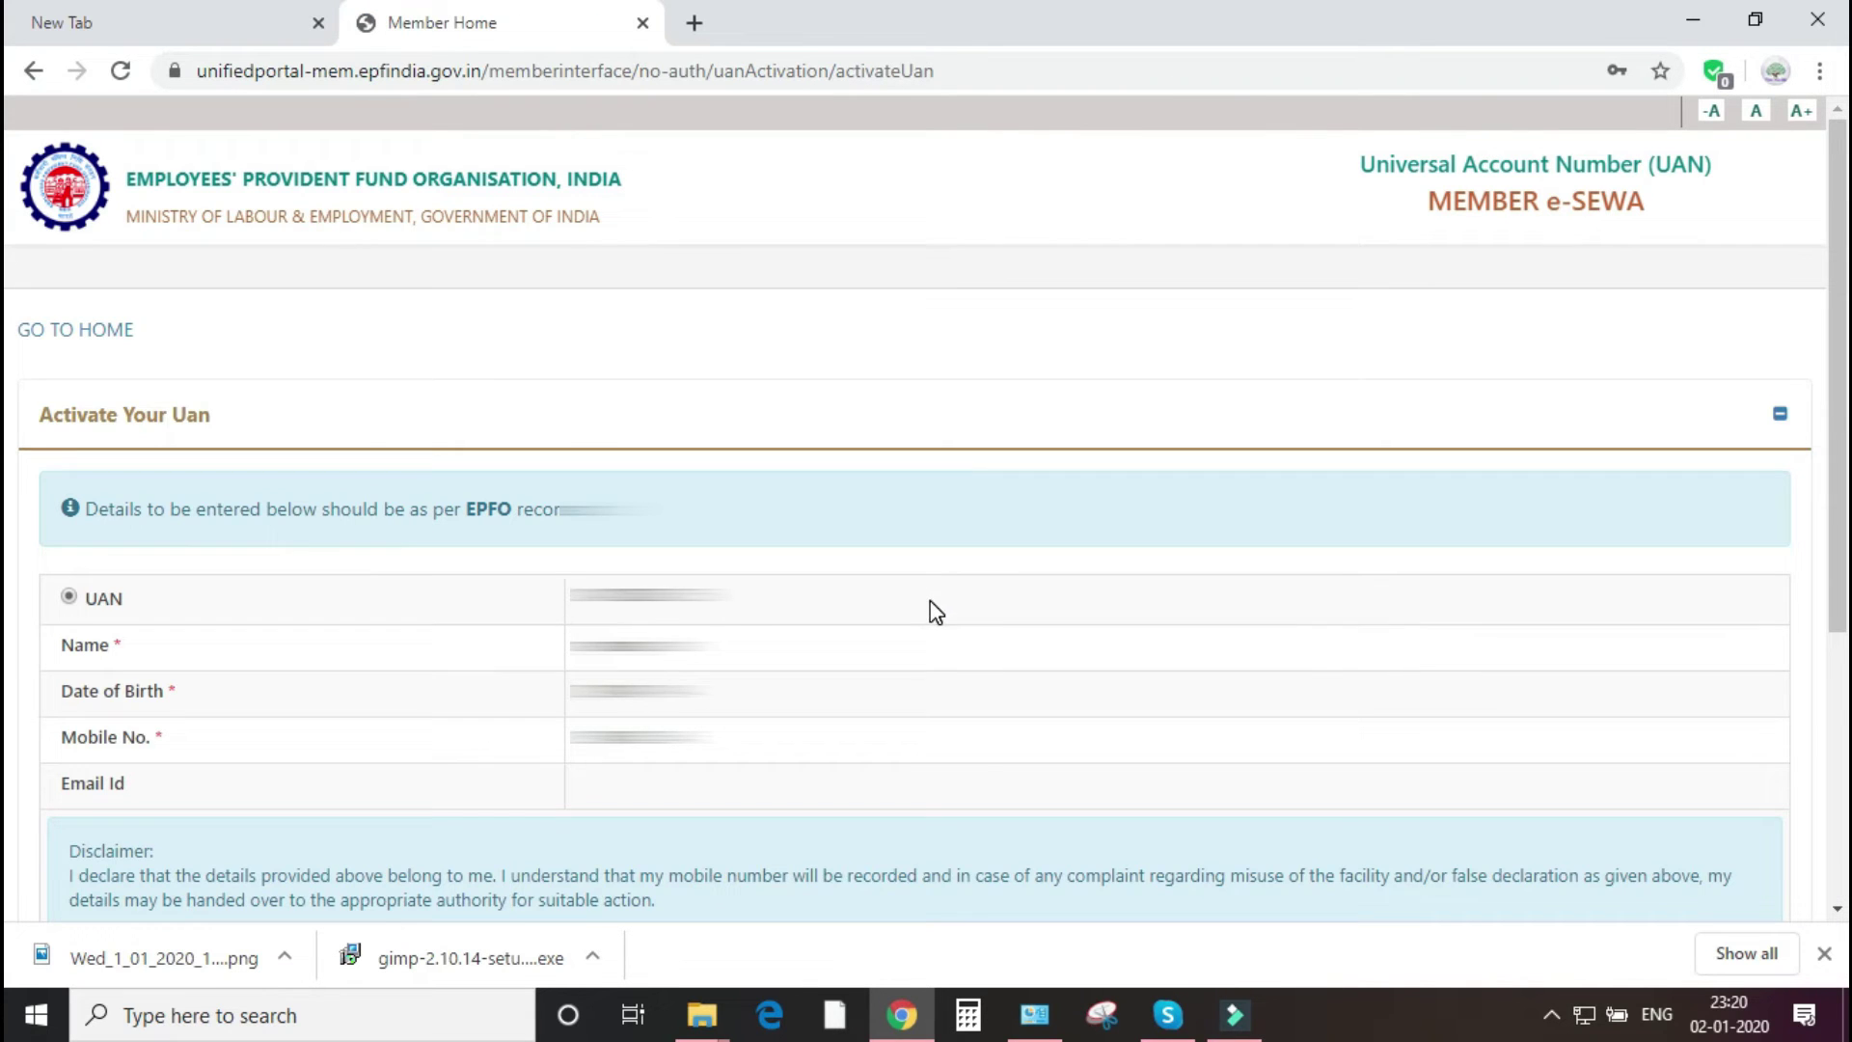
# - Tick the I Agree declaration and enter the received OTP, trimming extra characters
pyautogui.scroll(-5, 932, 606)
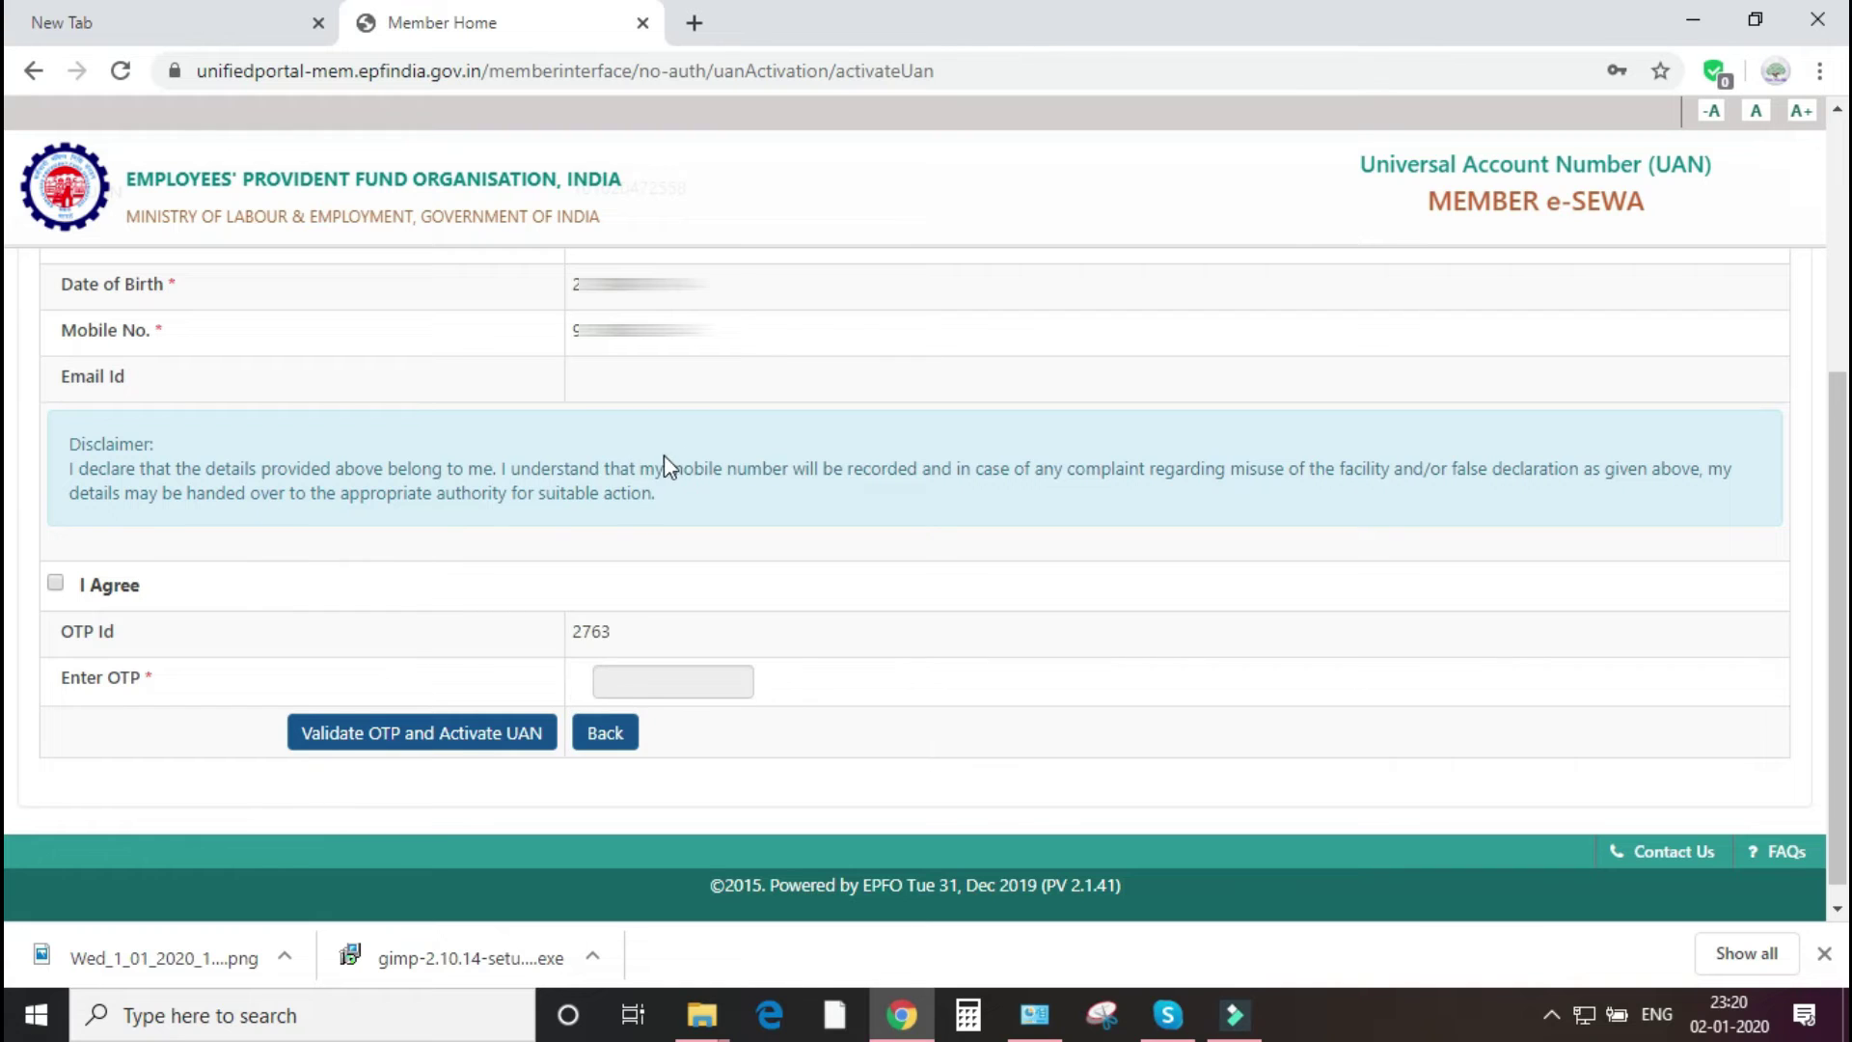
pyautogui.scroll(-1, 665, 463)
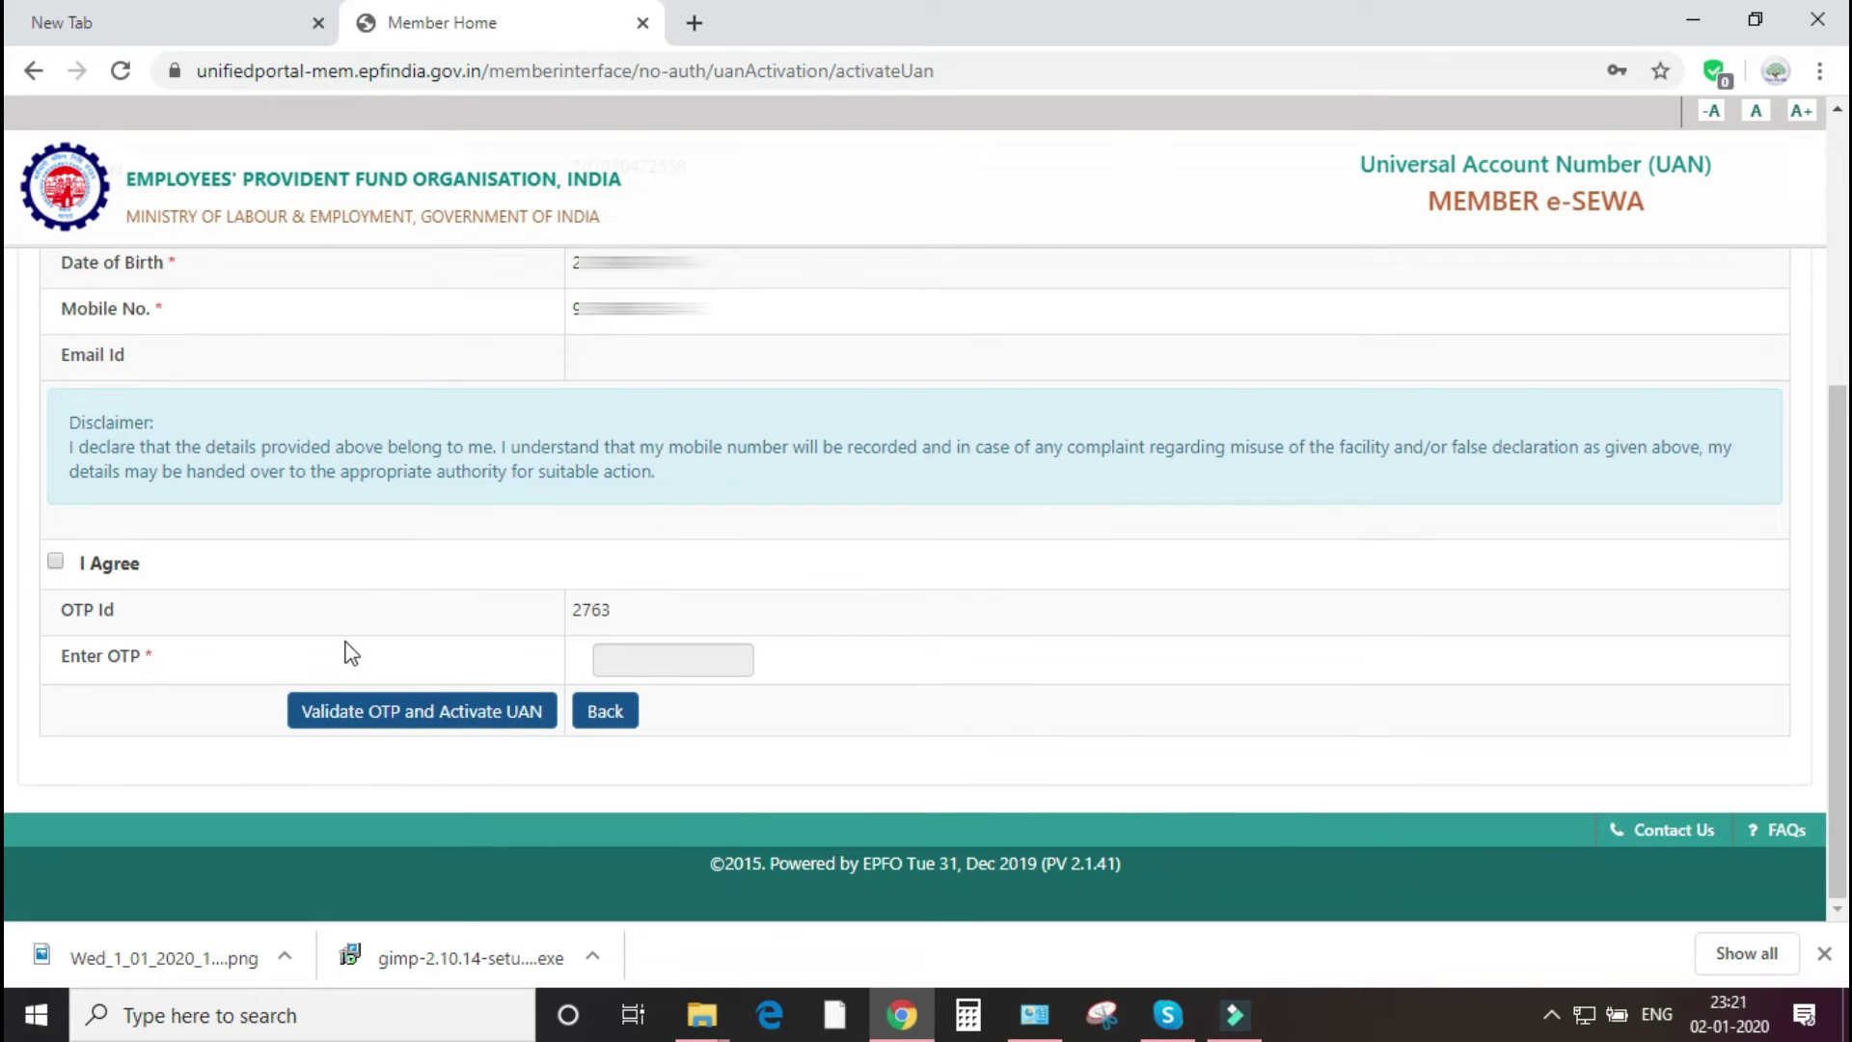
pyautogui.click(56, 562)
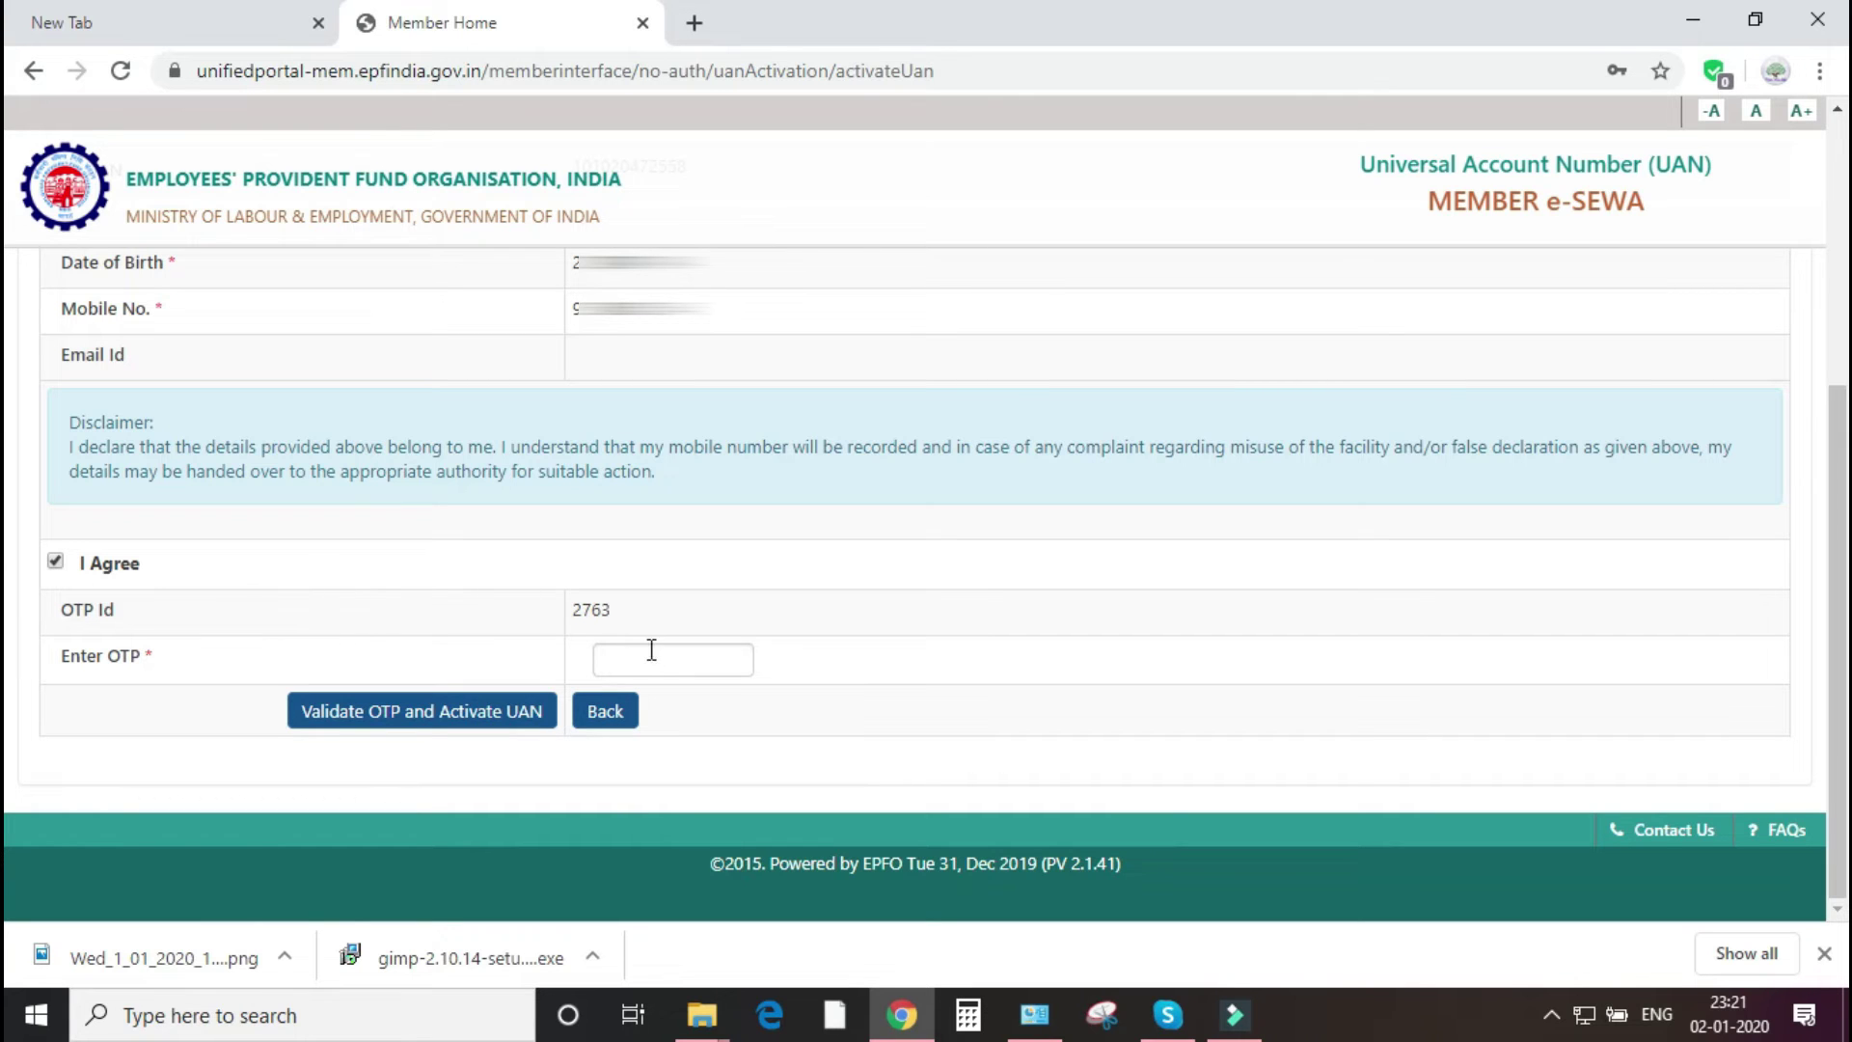
pyautogui.click(653, 657)
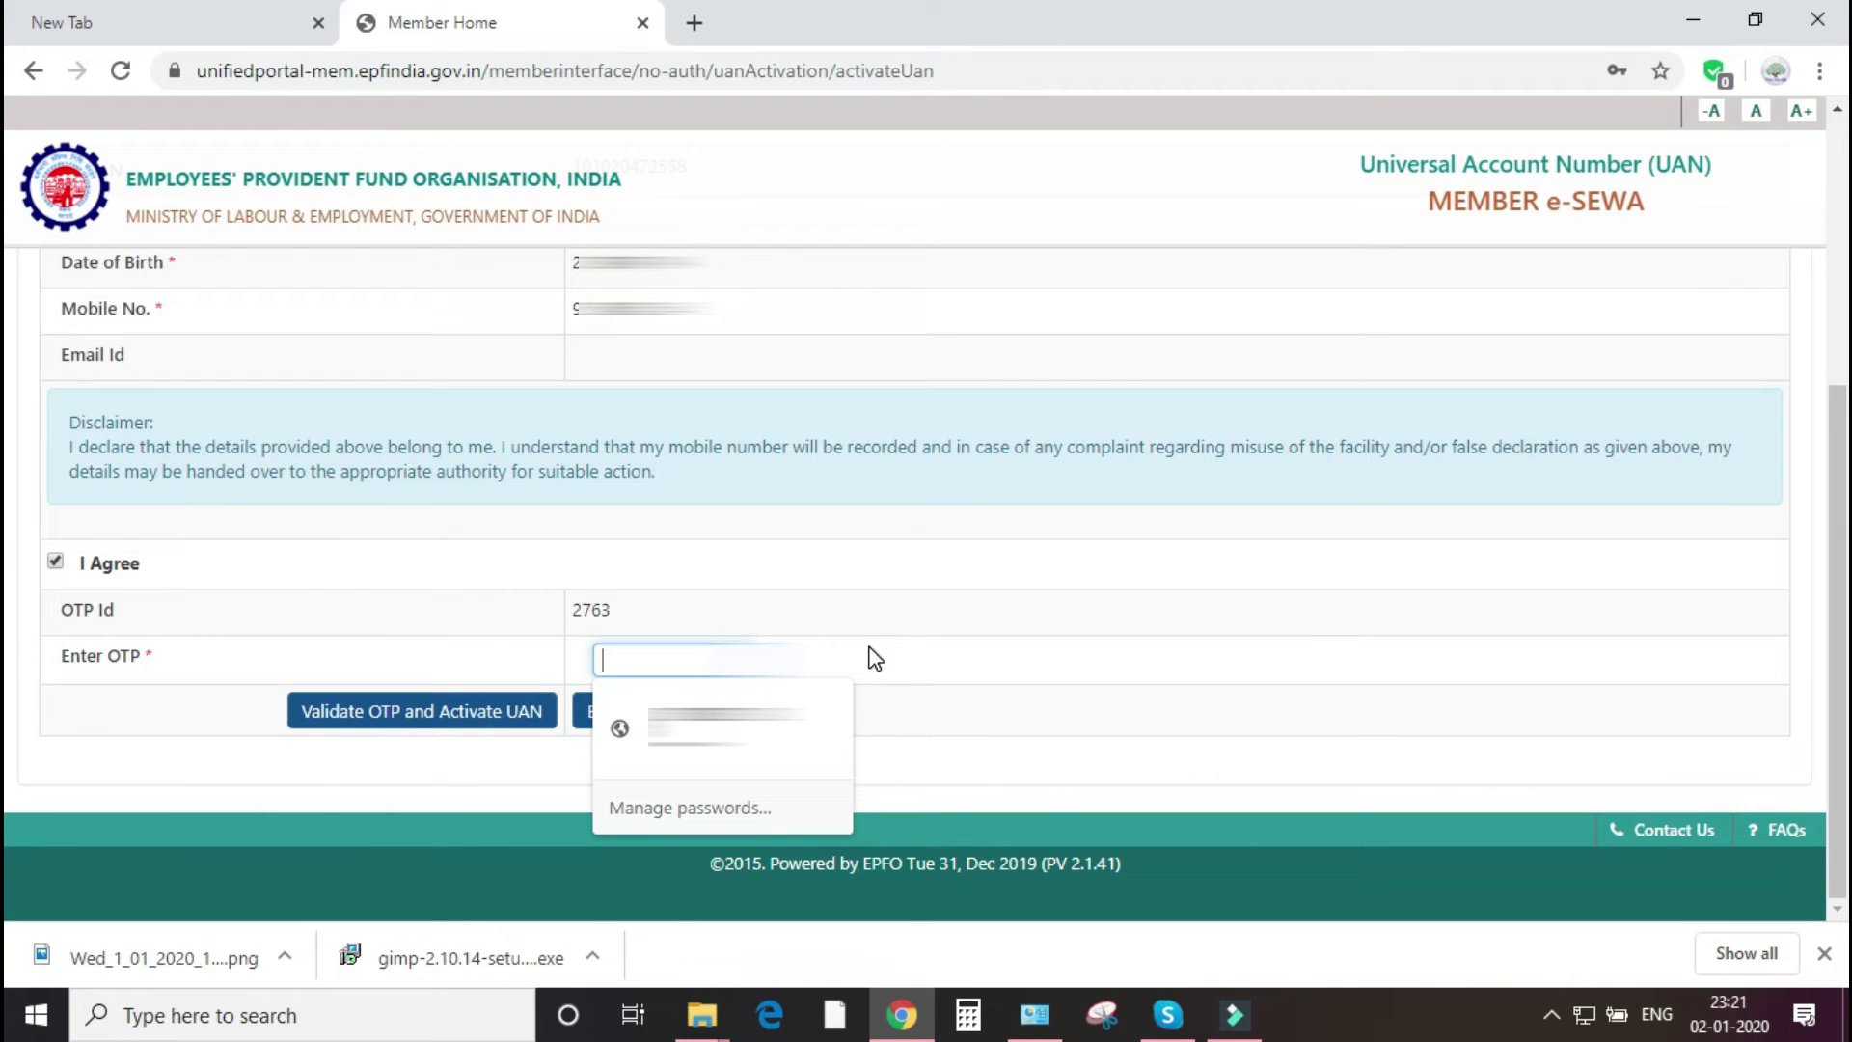
pyautogui.write('•••••••••')
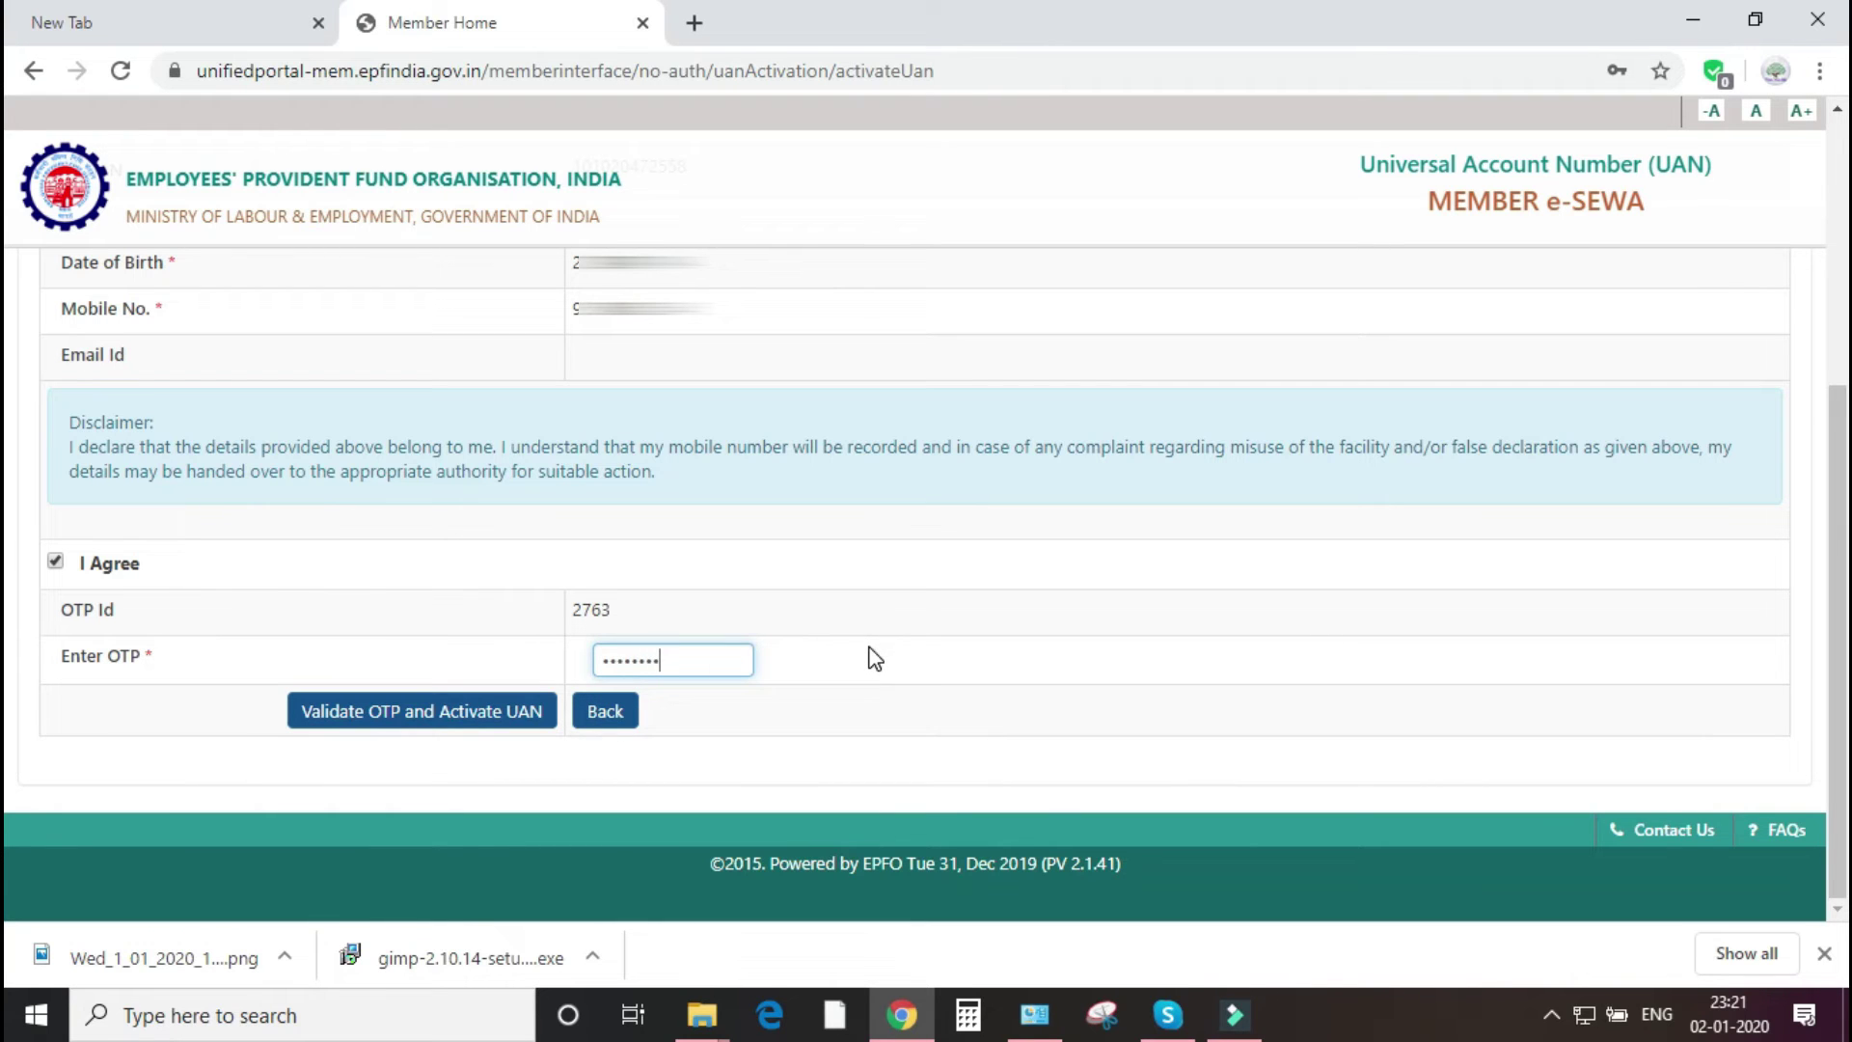
pyautogui.press('BackSpace')
pyautogui.press('BackSpace')
pyautogui.press('BackSpace')
pyautogui.press('BackSpace')
pyautogui.press('BackSpace')
pyautogui.scroll(3, 101, 470)
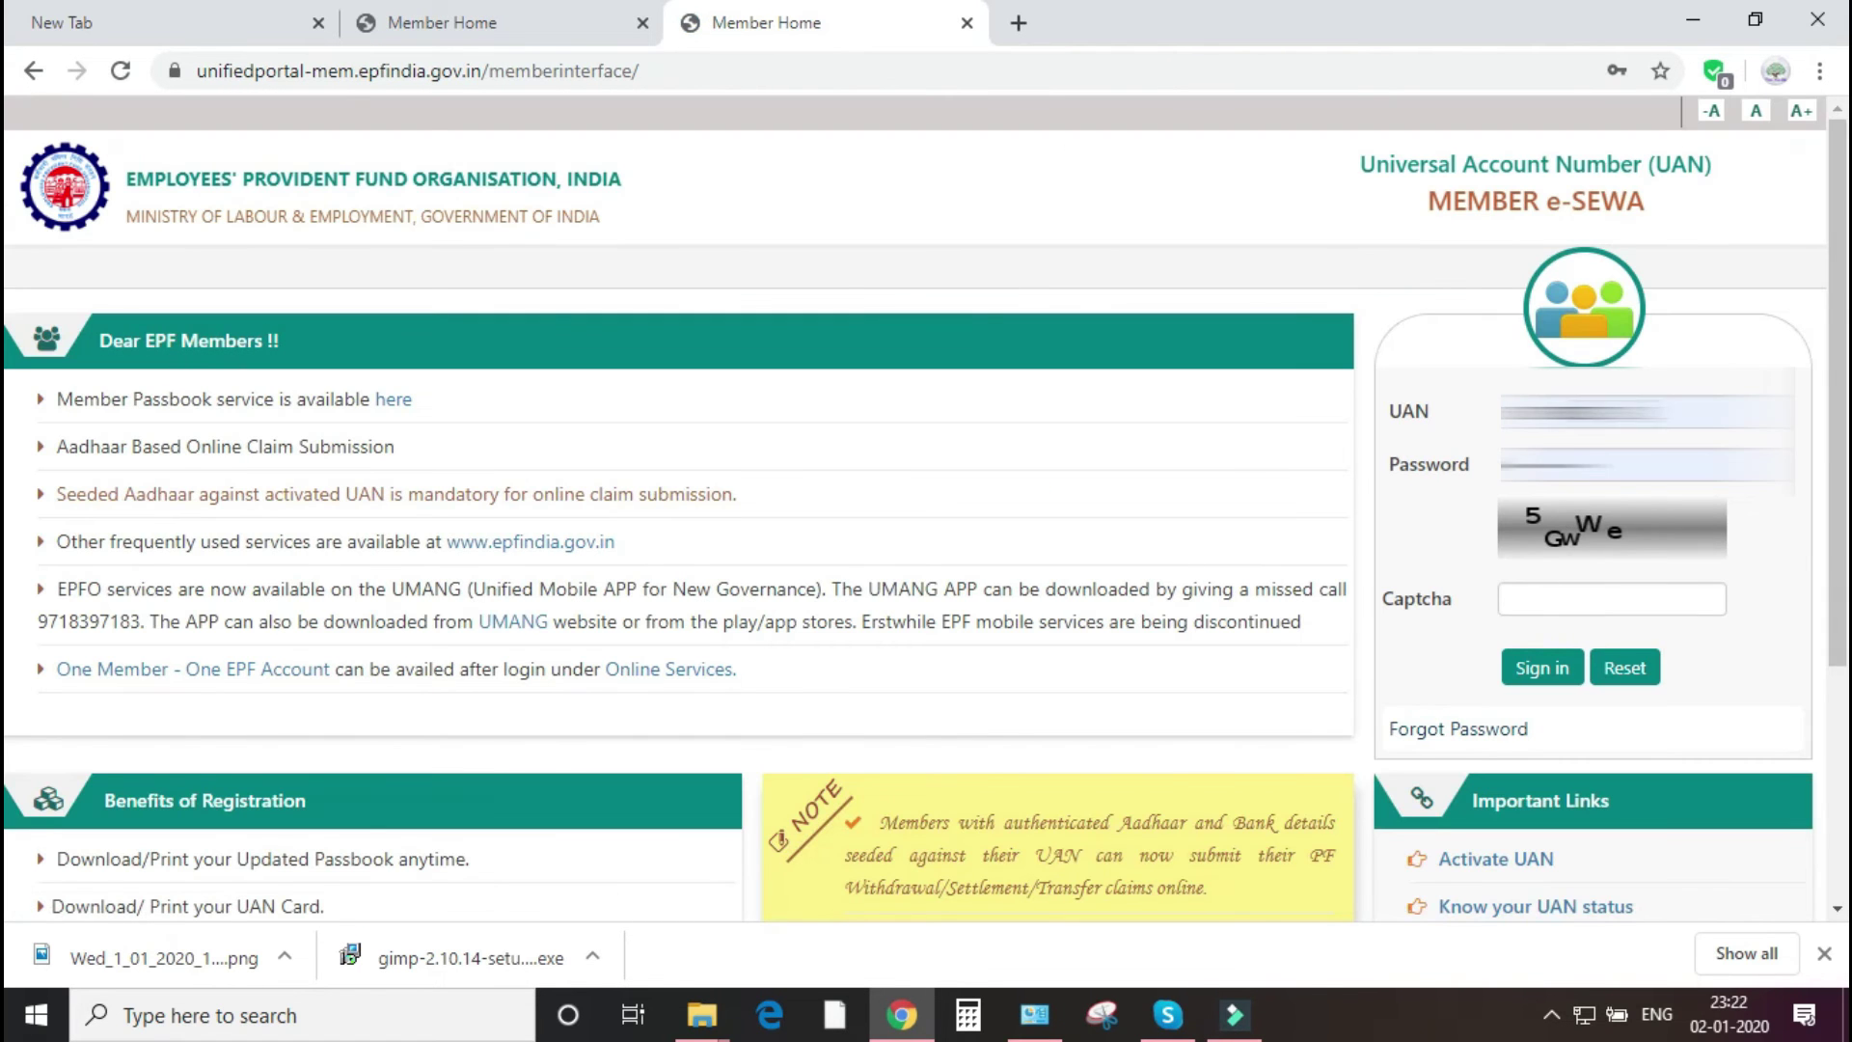
# - Fill the login with the saved UAN and password, enter the captcha, and sign in
pyautogui.click(1582, 411)
pyautogui.click(1405, 525)
pyautogui.click(1639, 410)
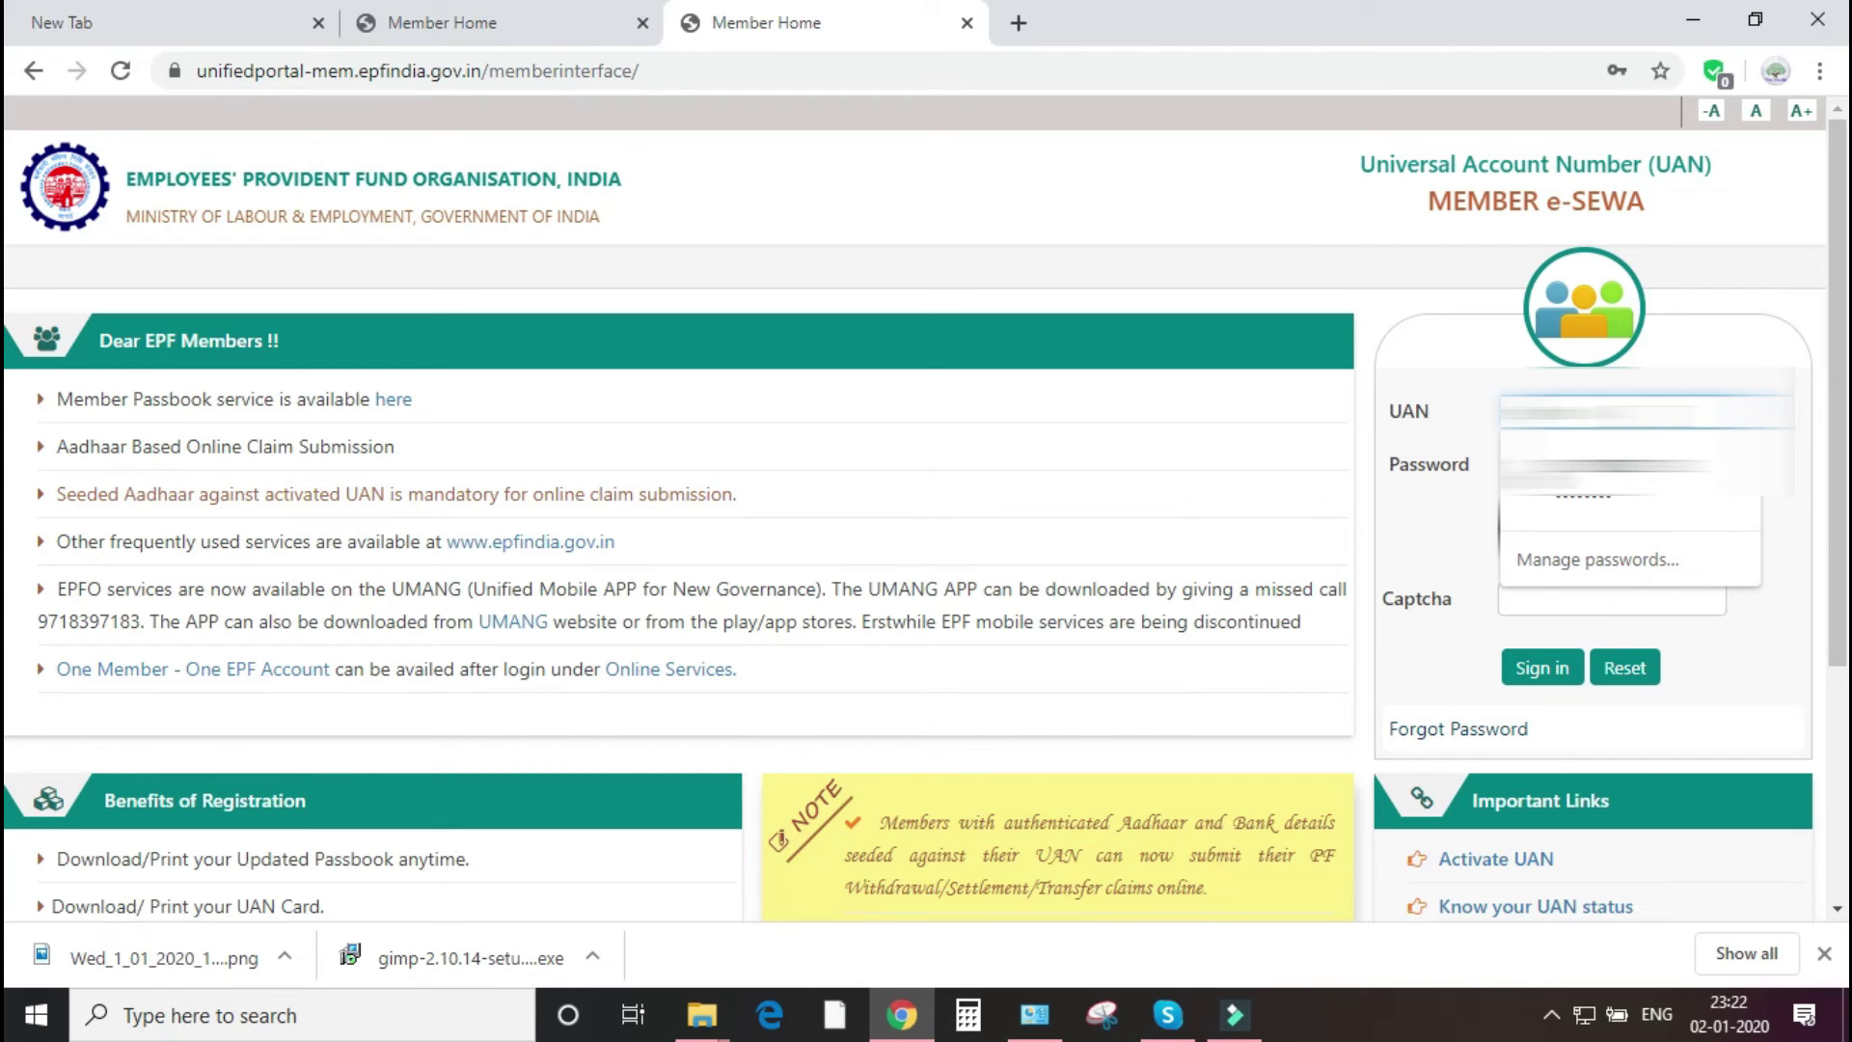
pyautogui.press('Return')
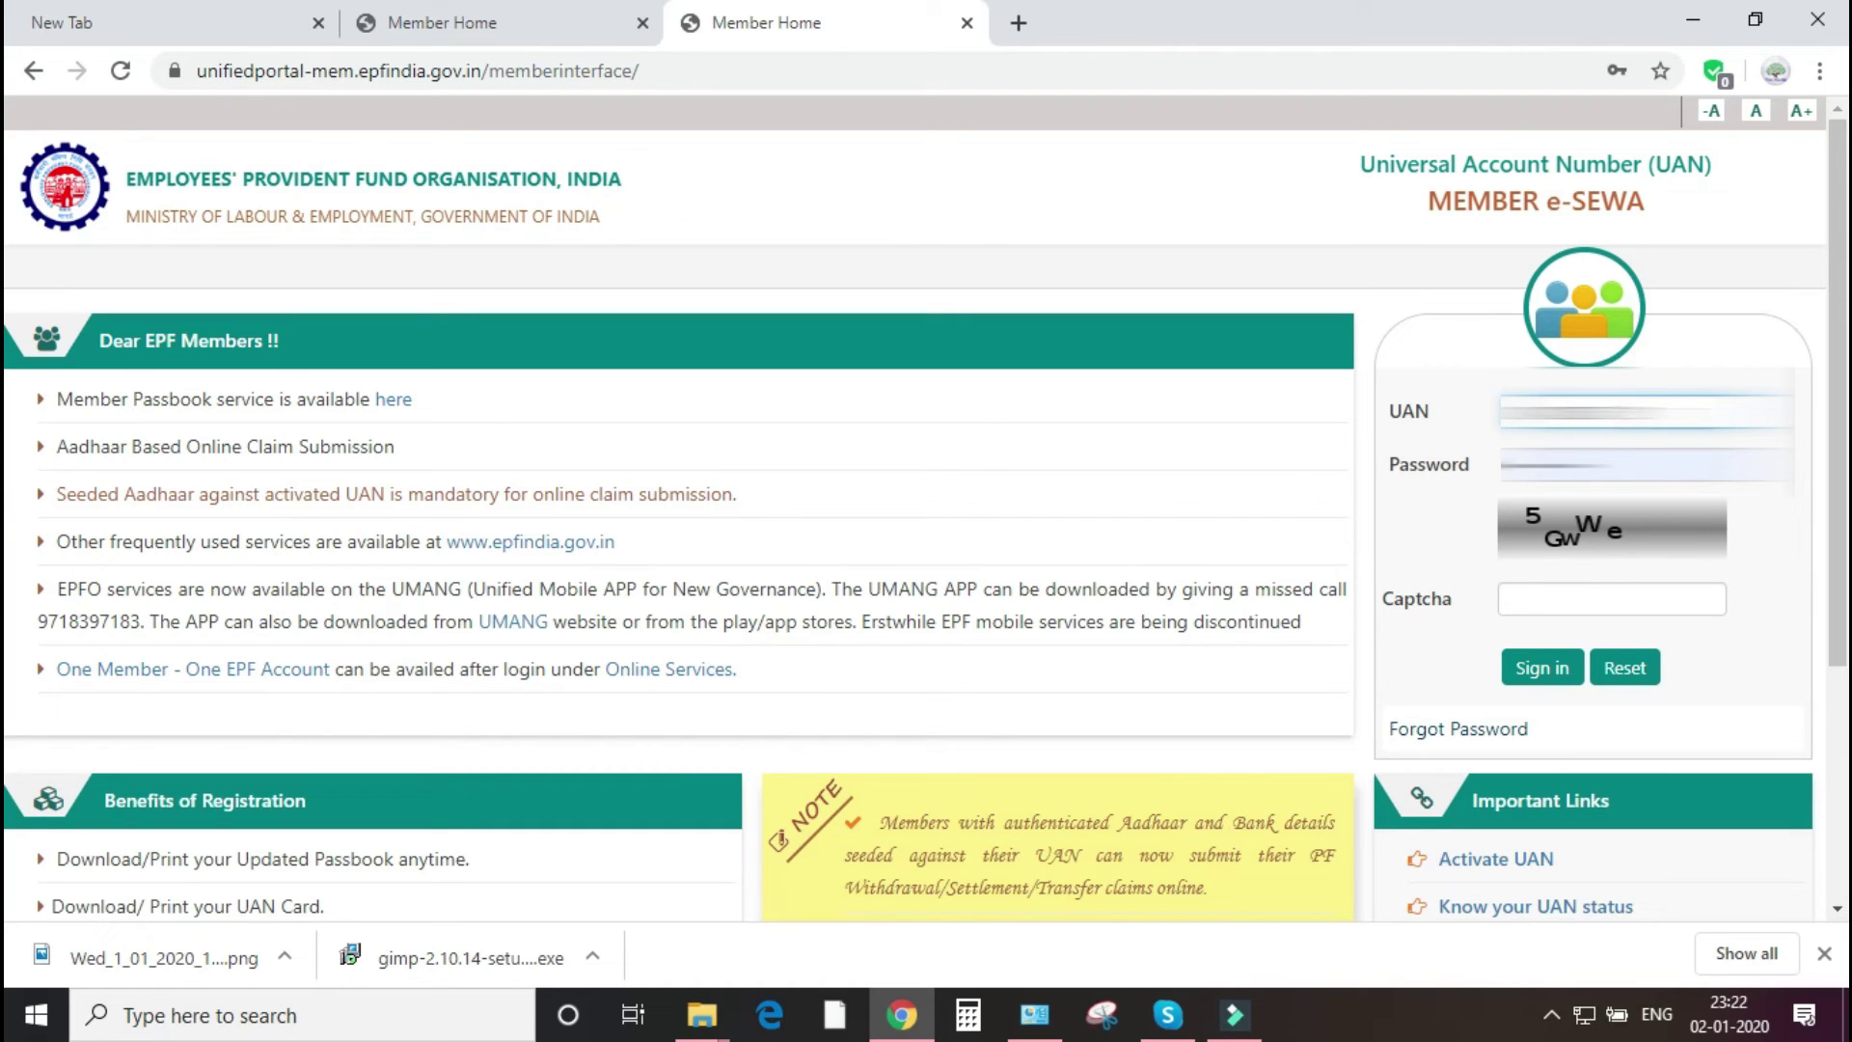
pyautogui.click(1645, 464)
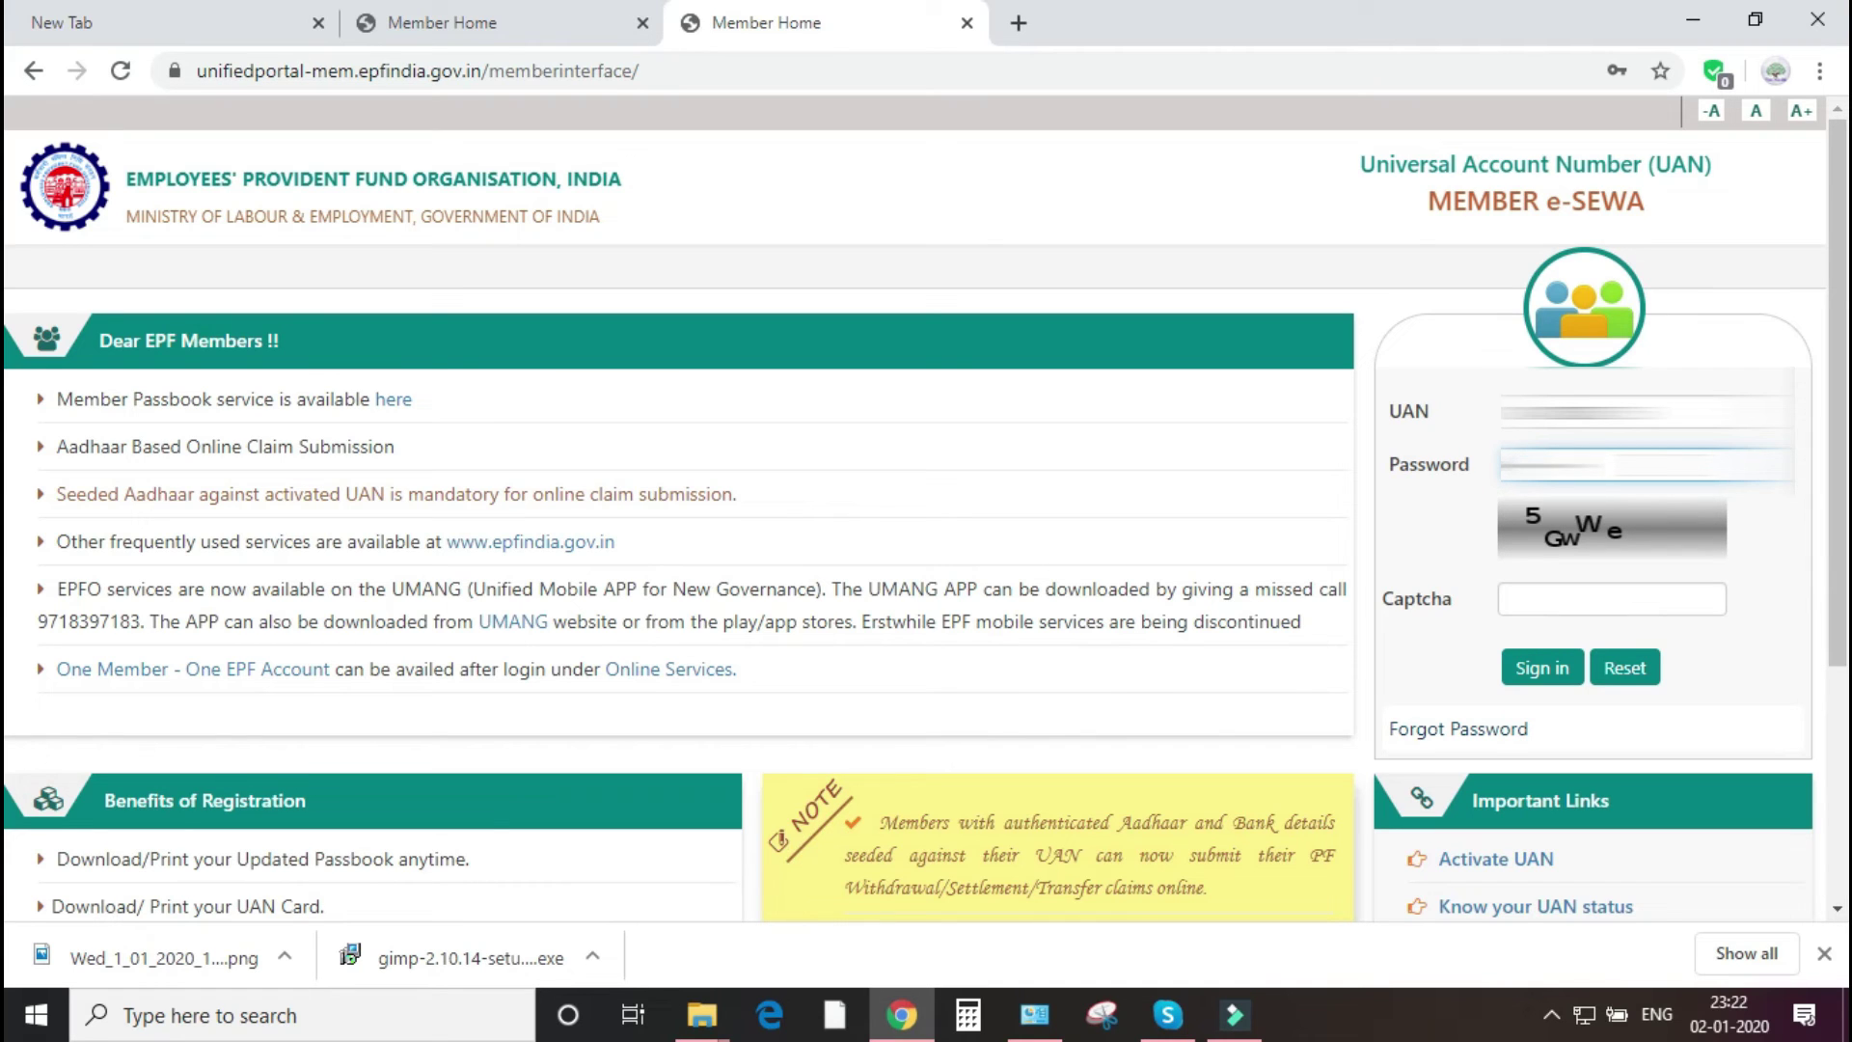
pyautogui.click(1657, 598)
pyautogui.write('5')
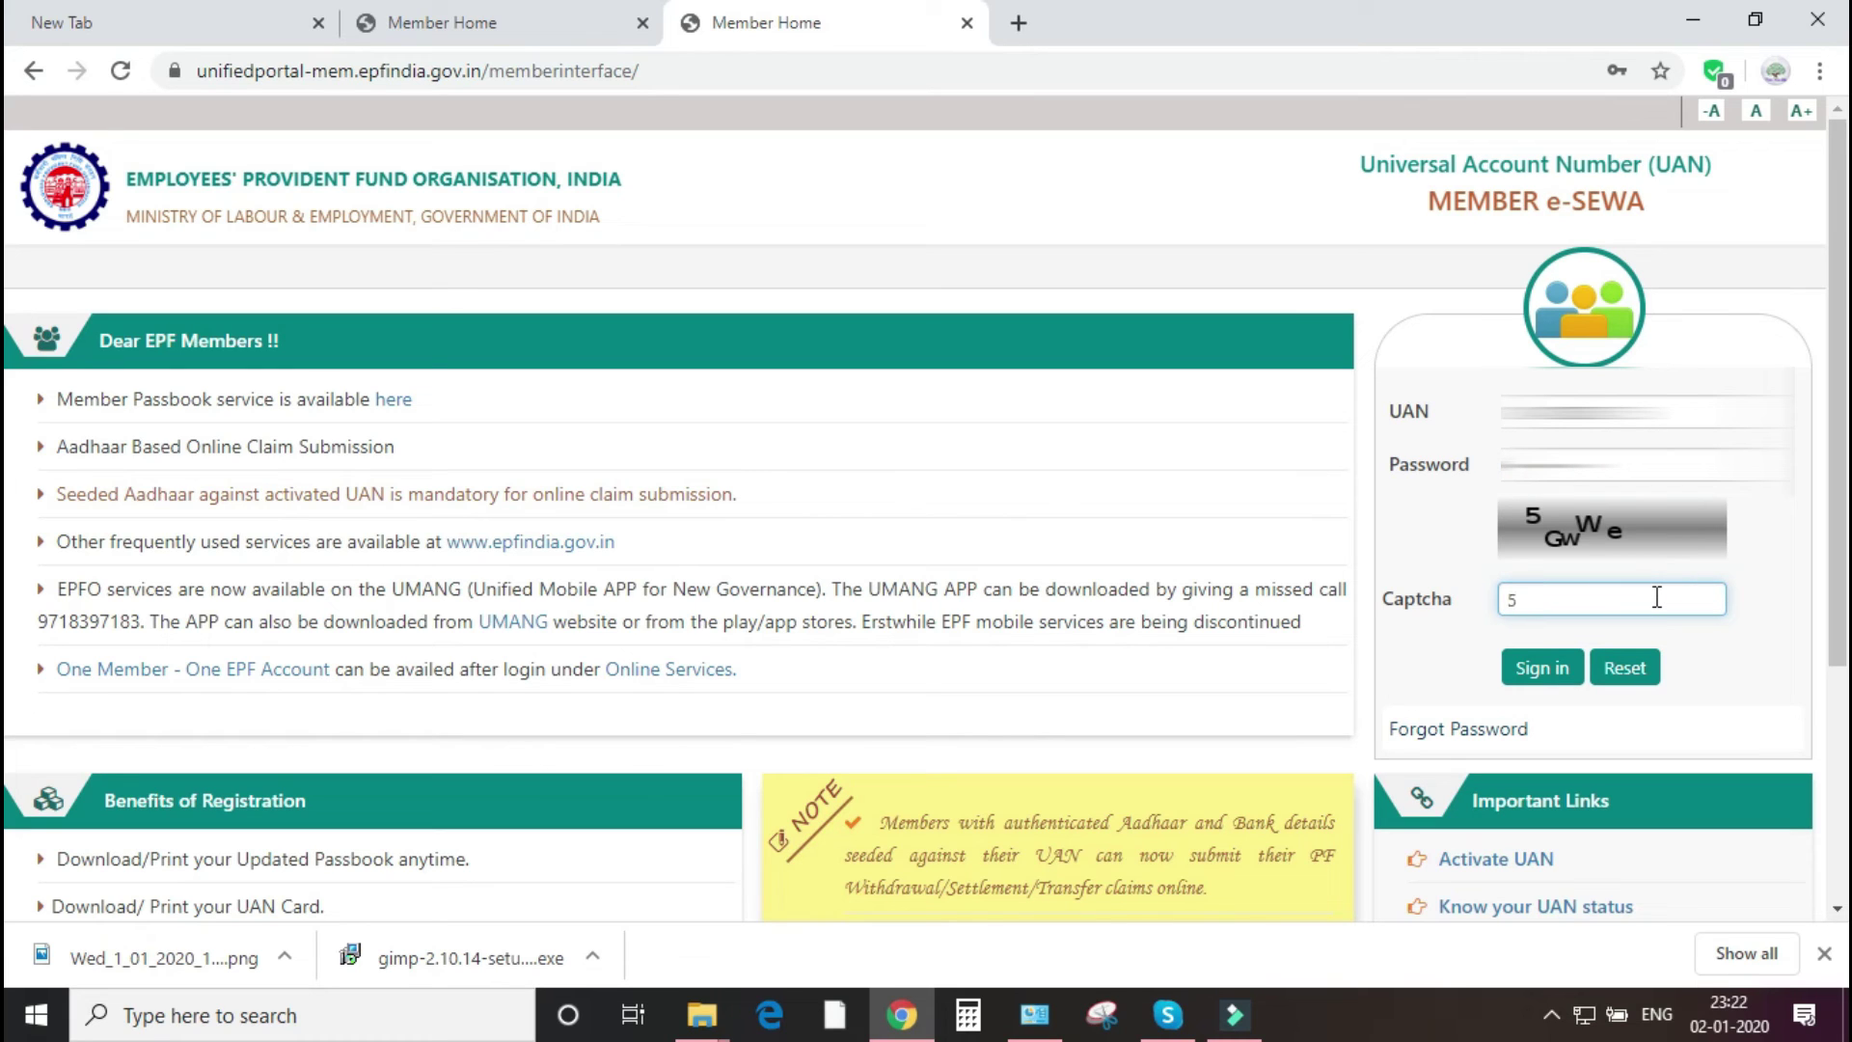
pyautogui.write('GwWe')
pyautogui.click(1561, 669)
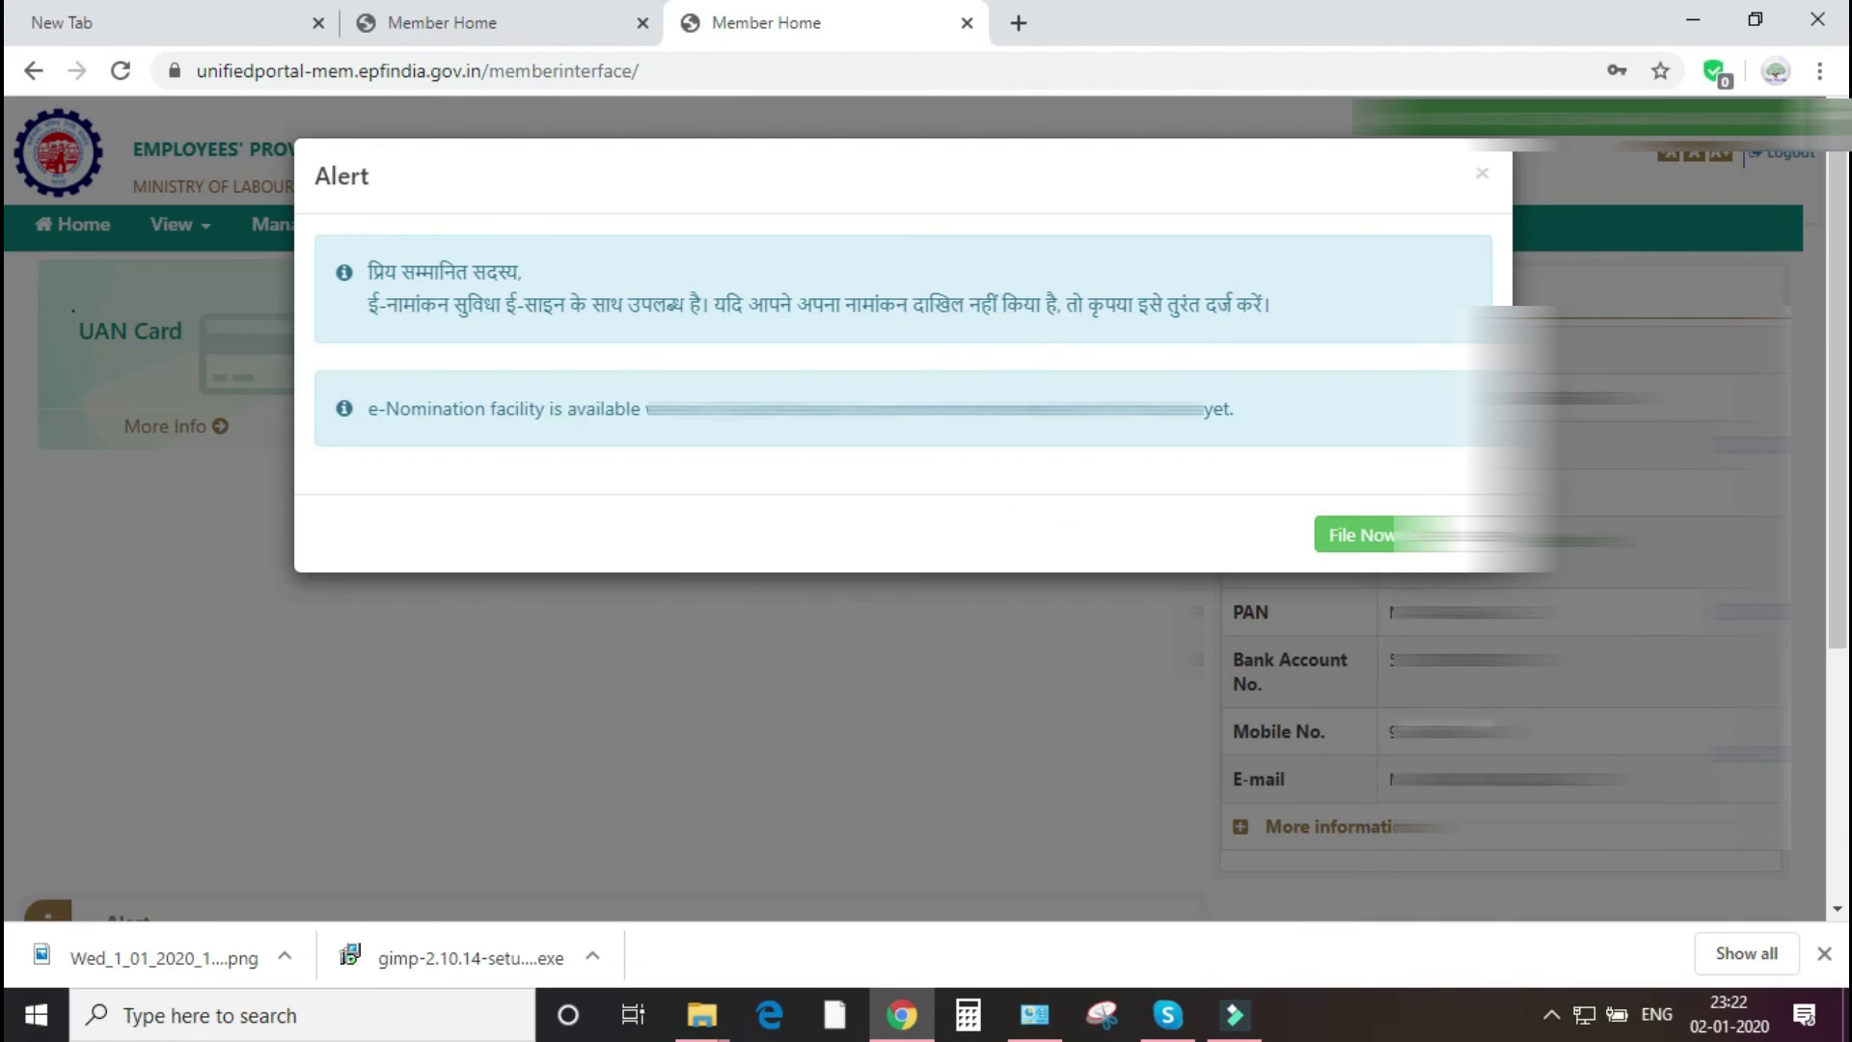
# - Dismiss the e-Nomination alert to reveal the Member Profile page
pyautogui.press('Escape')
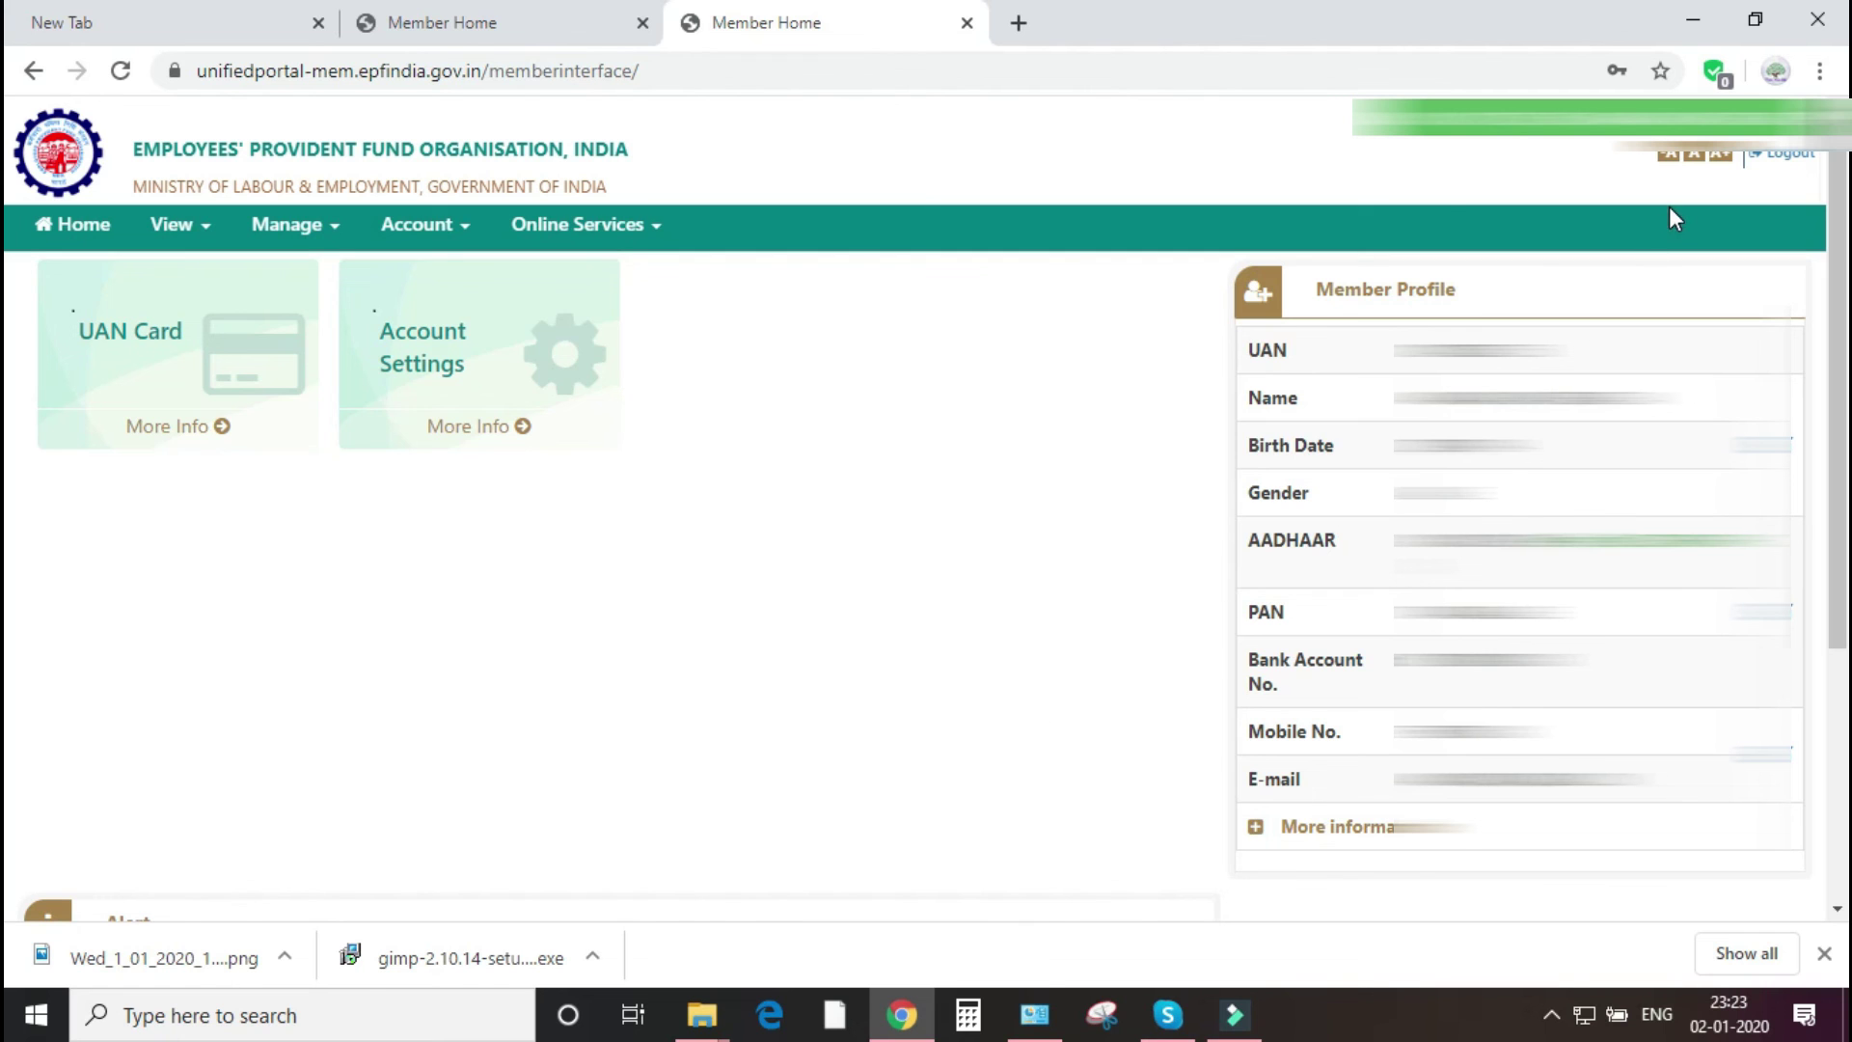
# - Review the UAN activation form in the other tab, then minimize Chrome
pyautogui.click(543, 31)
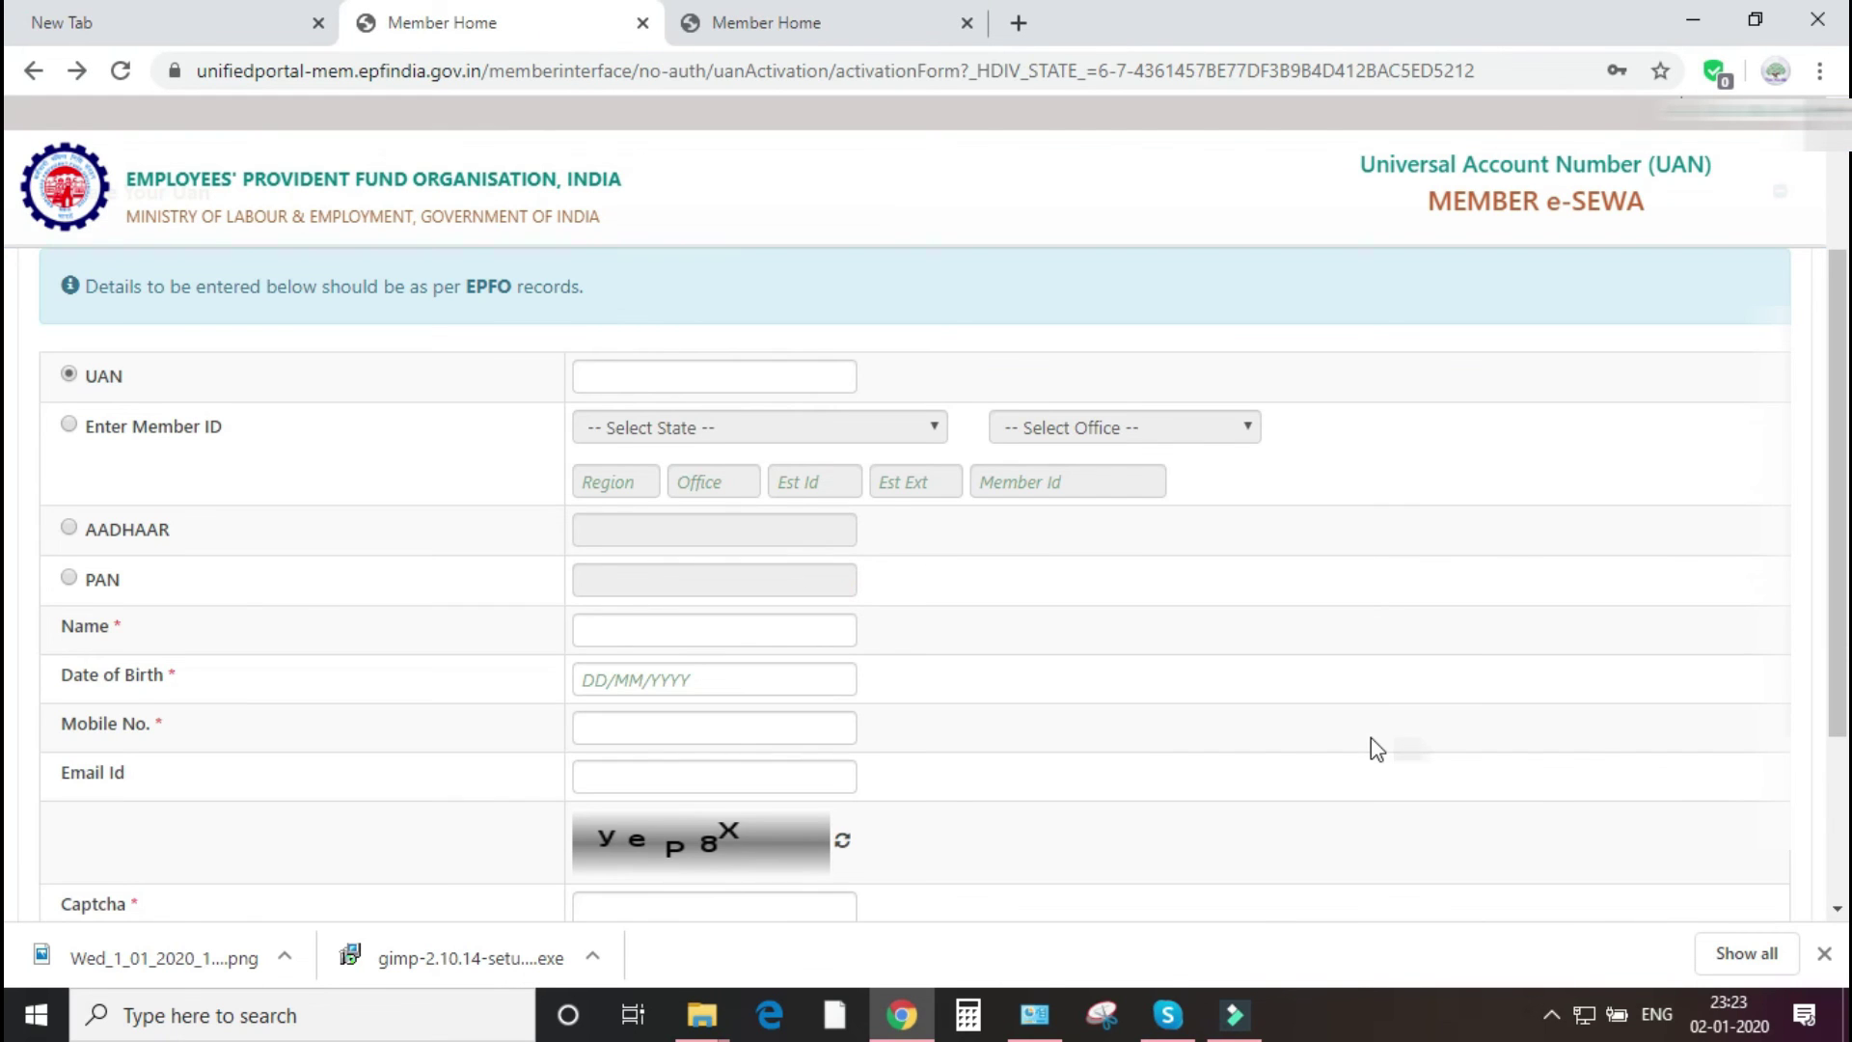
pyautogui.scroll(-2, 1074, 665)
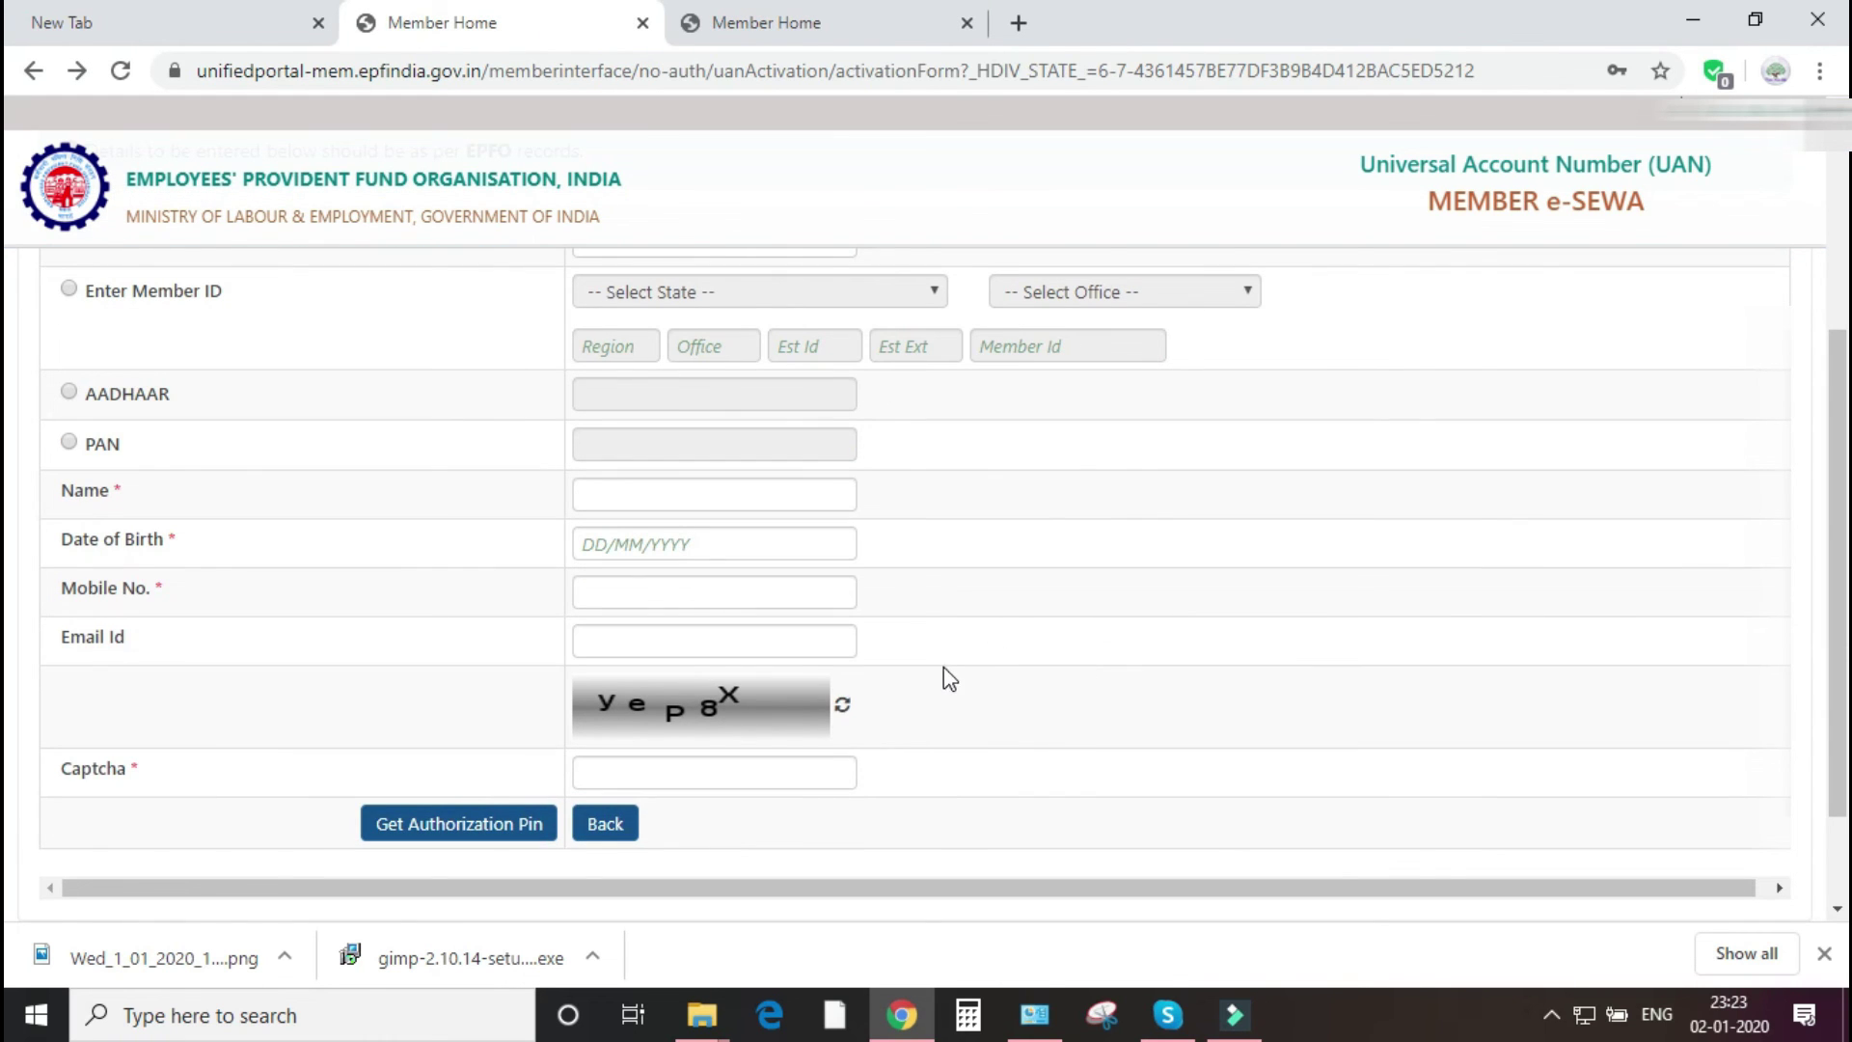
pyautogui.scroll(1, 944, 675)
pyautogui.scroll(2, 943, 676)
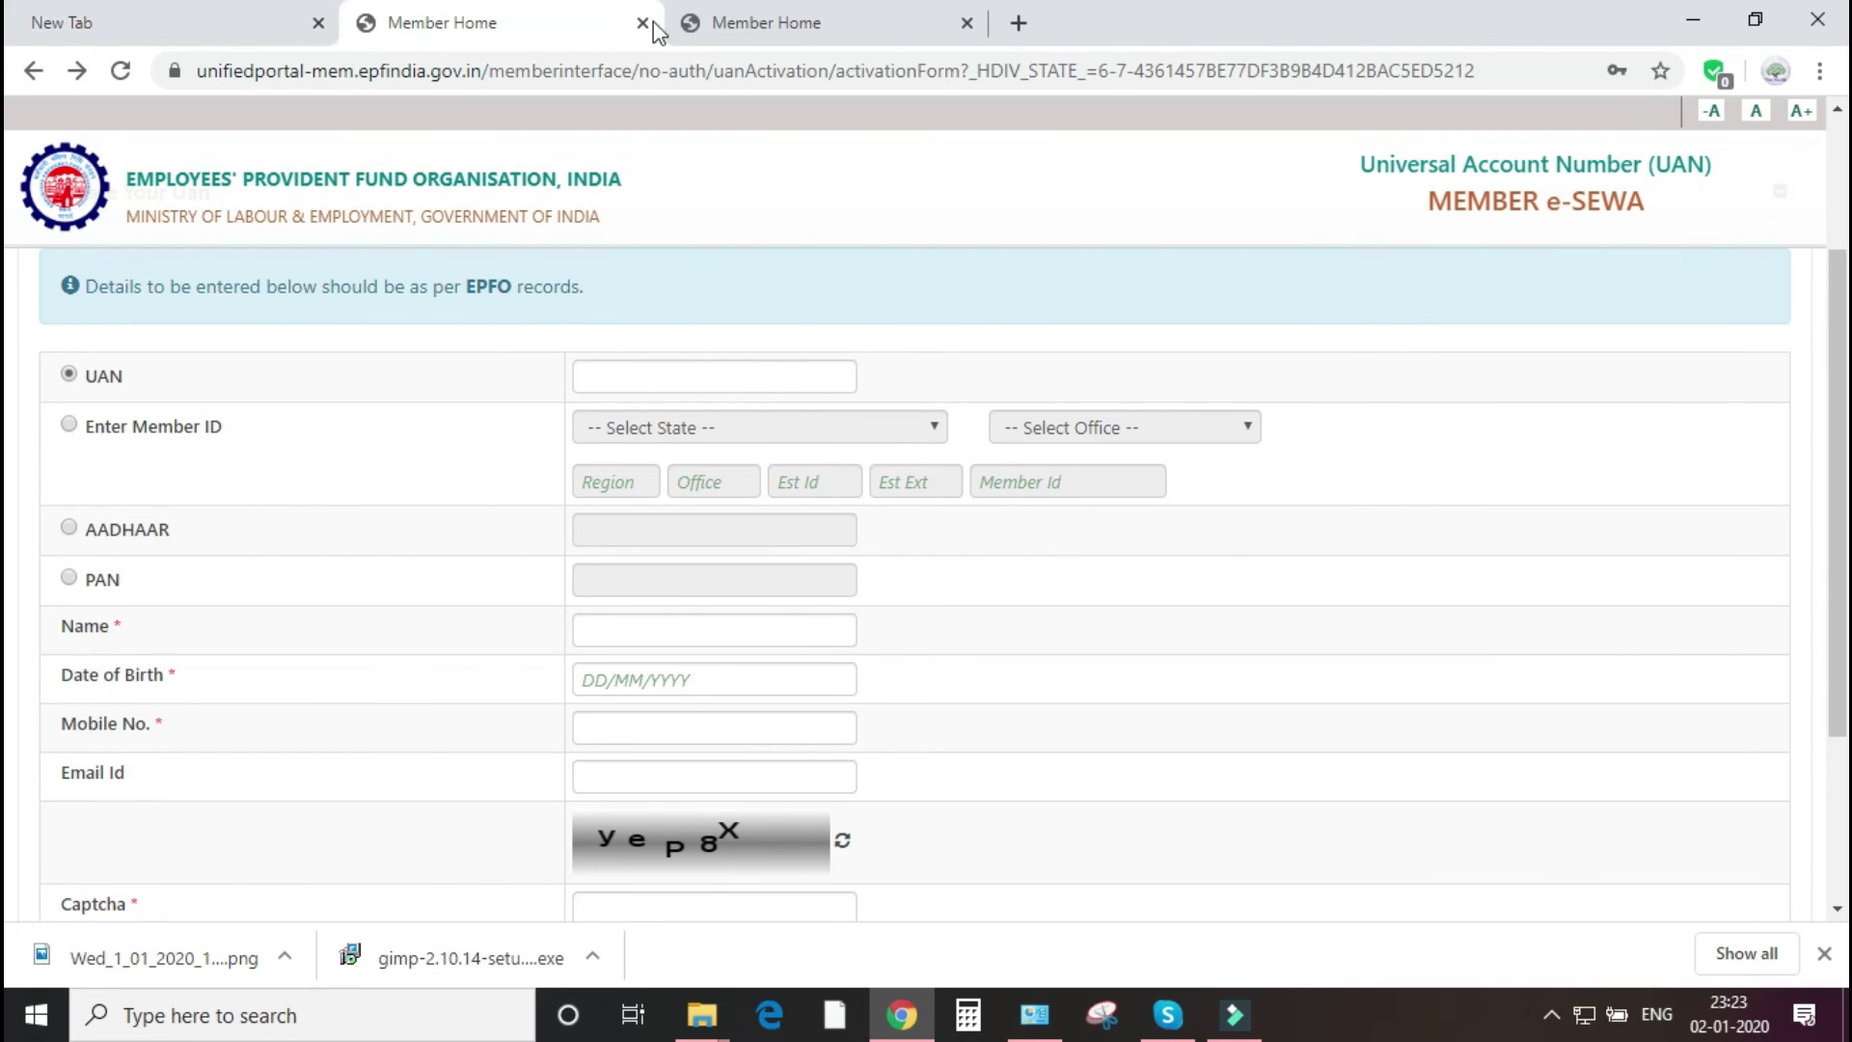
pyautogui.click(1707, 25)
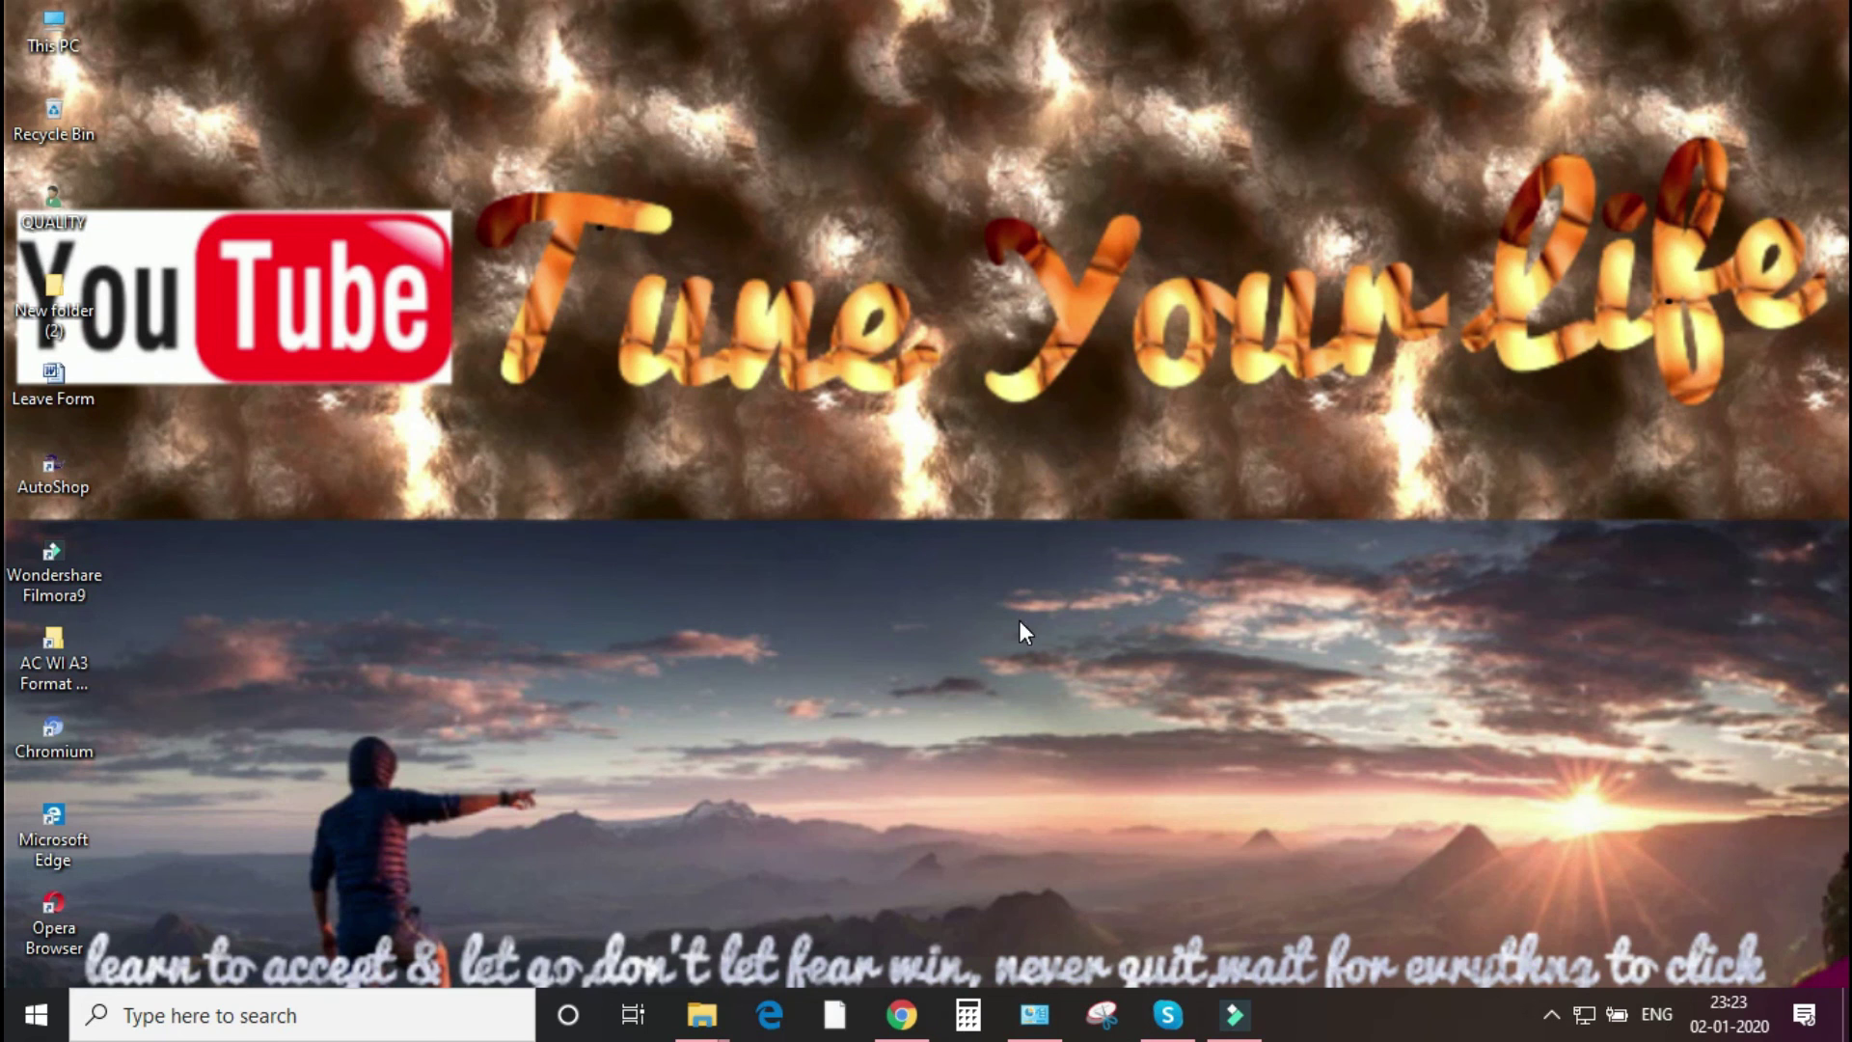
# - Open the screen recorder from the hidden system tray icons
pyautogui.click(1551, 1013)
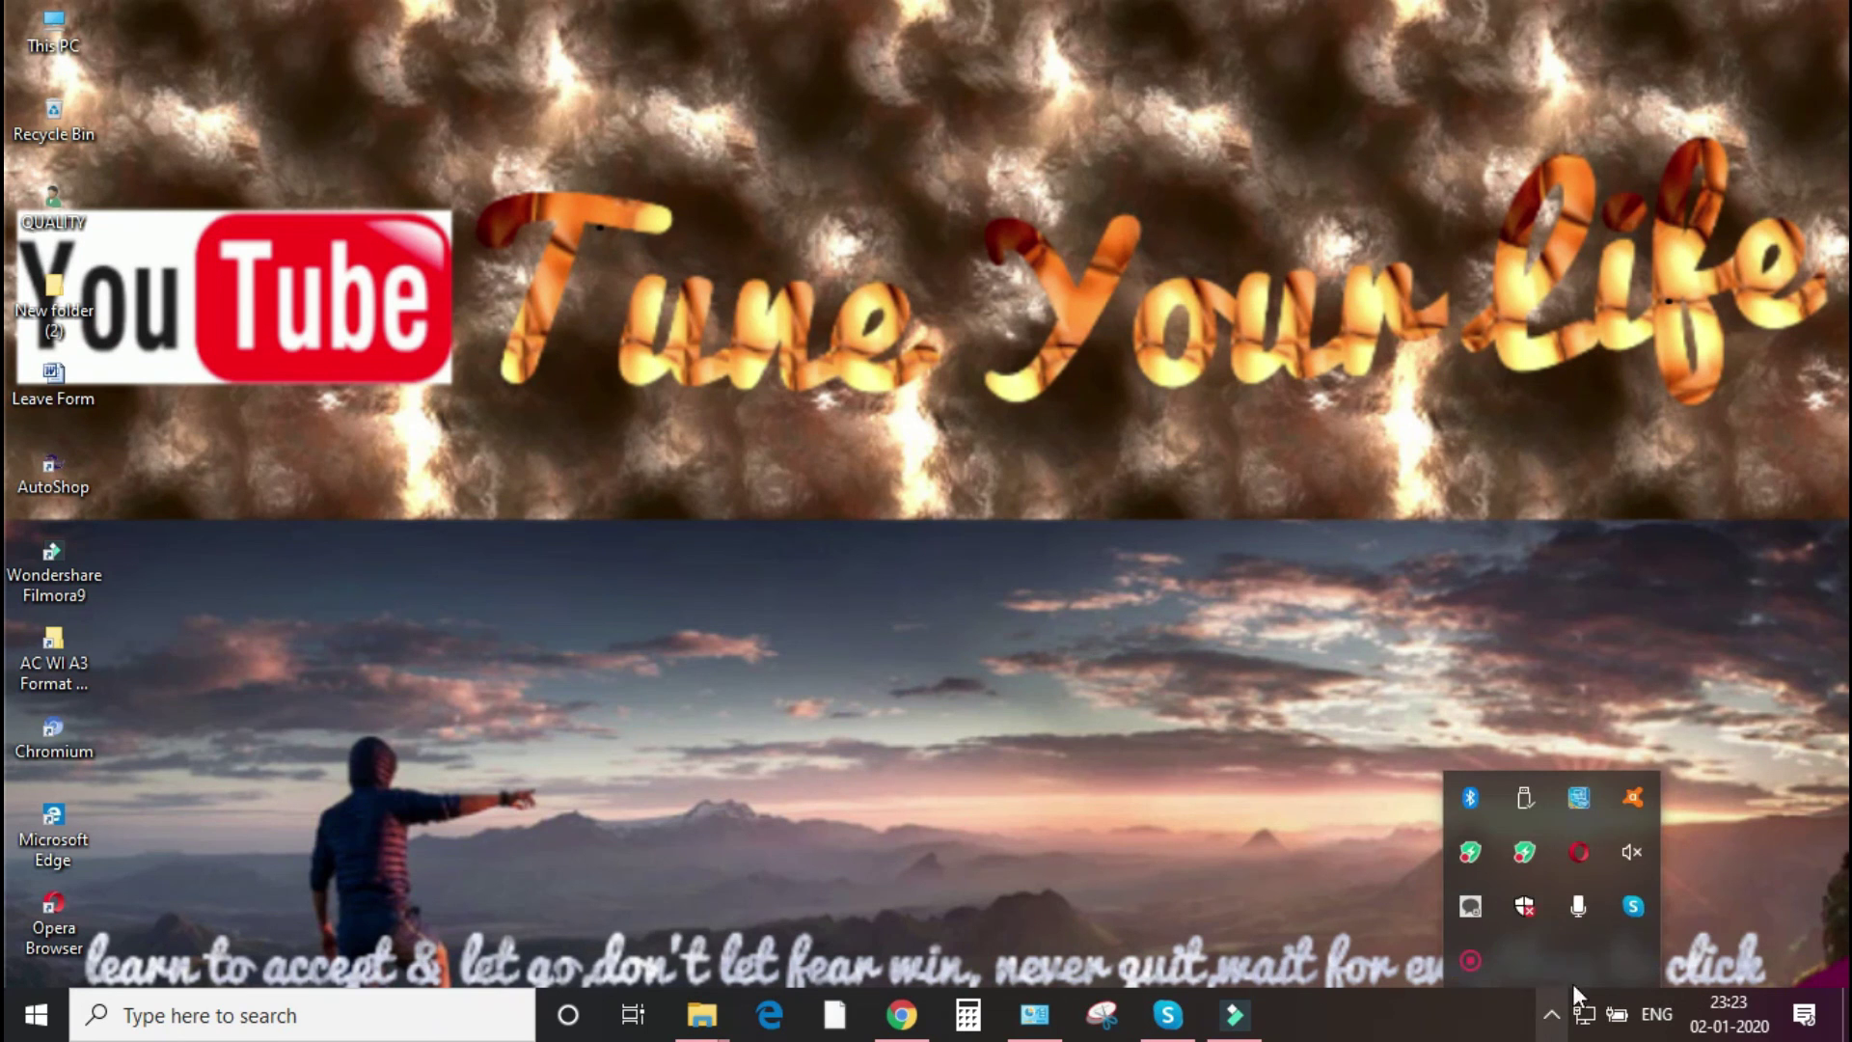
pyautogui.rightClick(1468, 962)
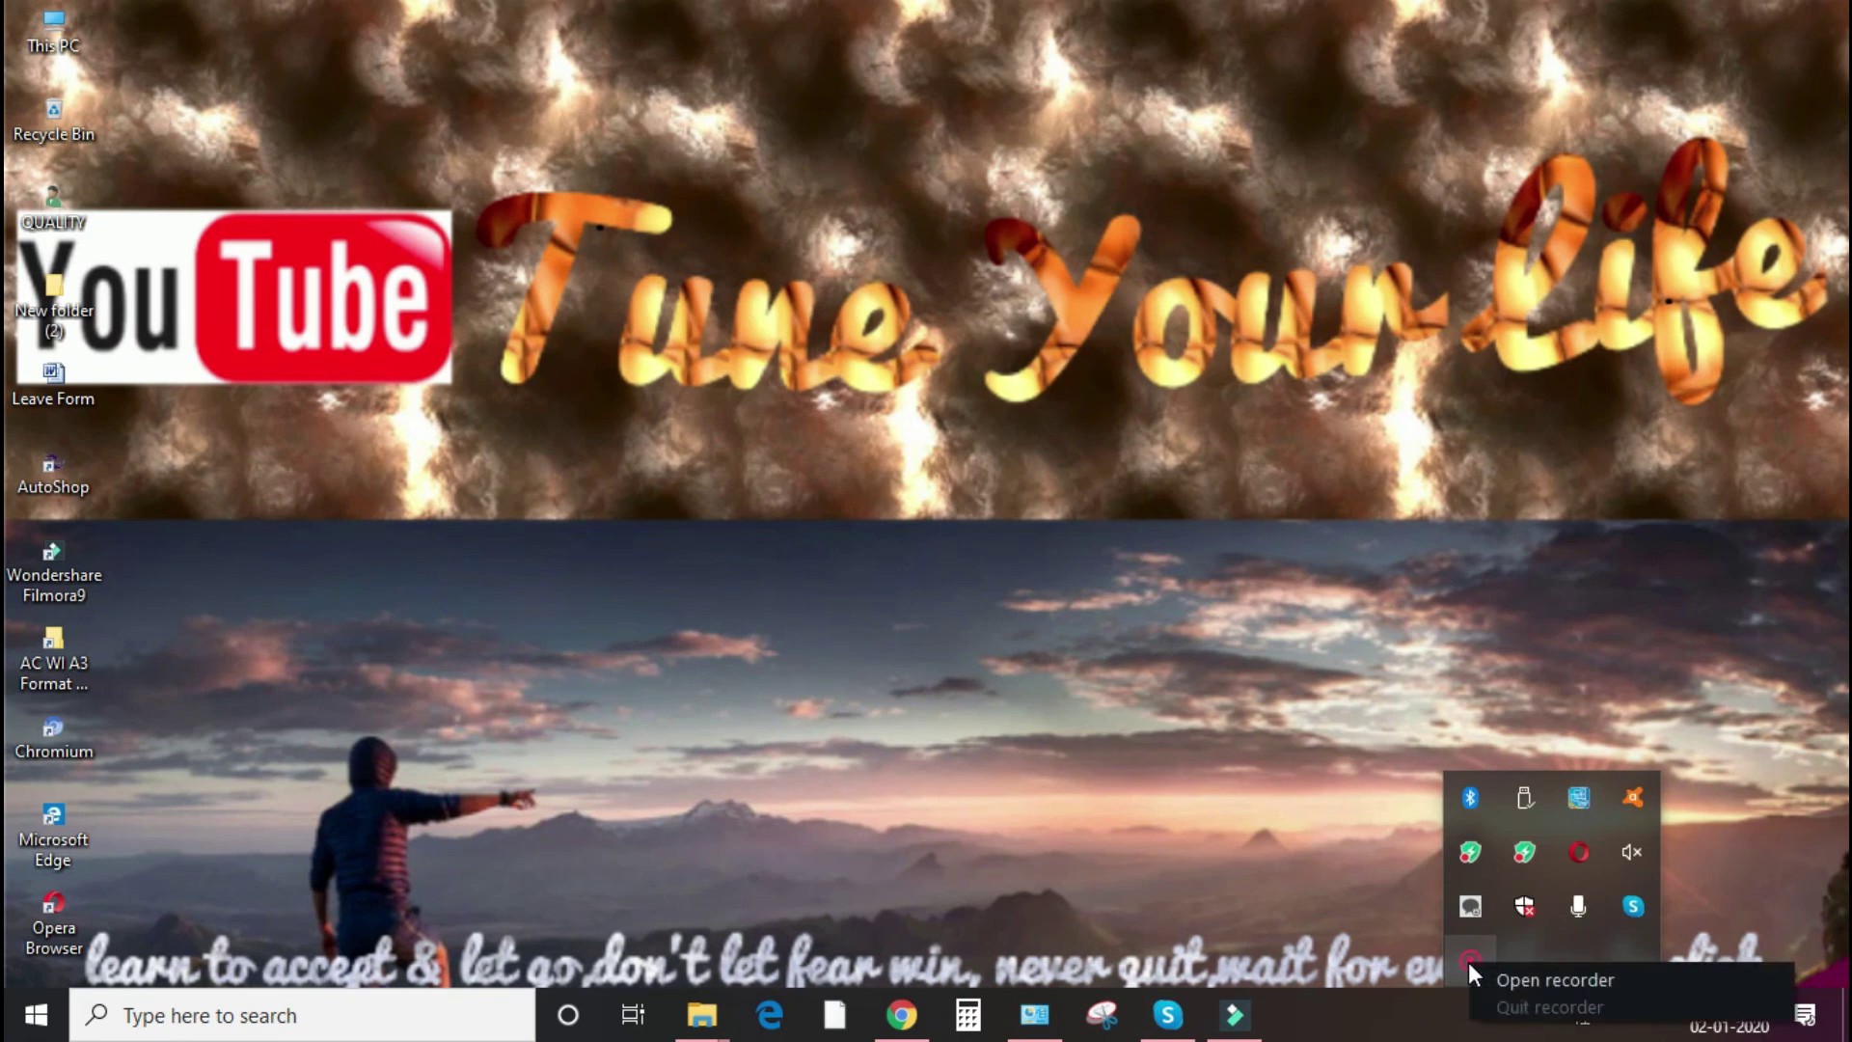
pyautogui.click(1555, 980)
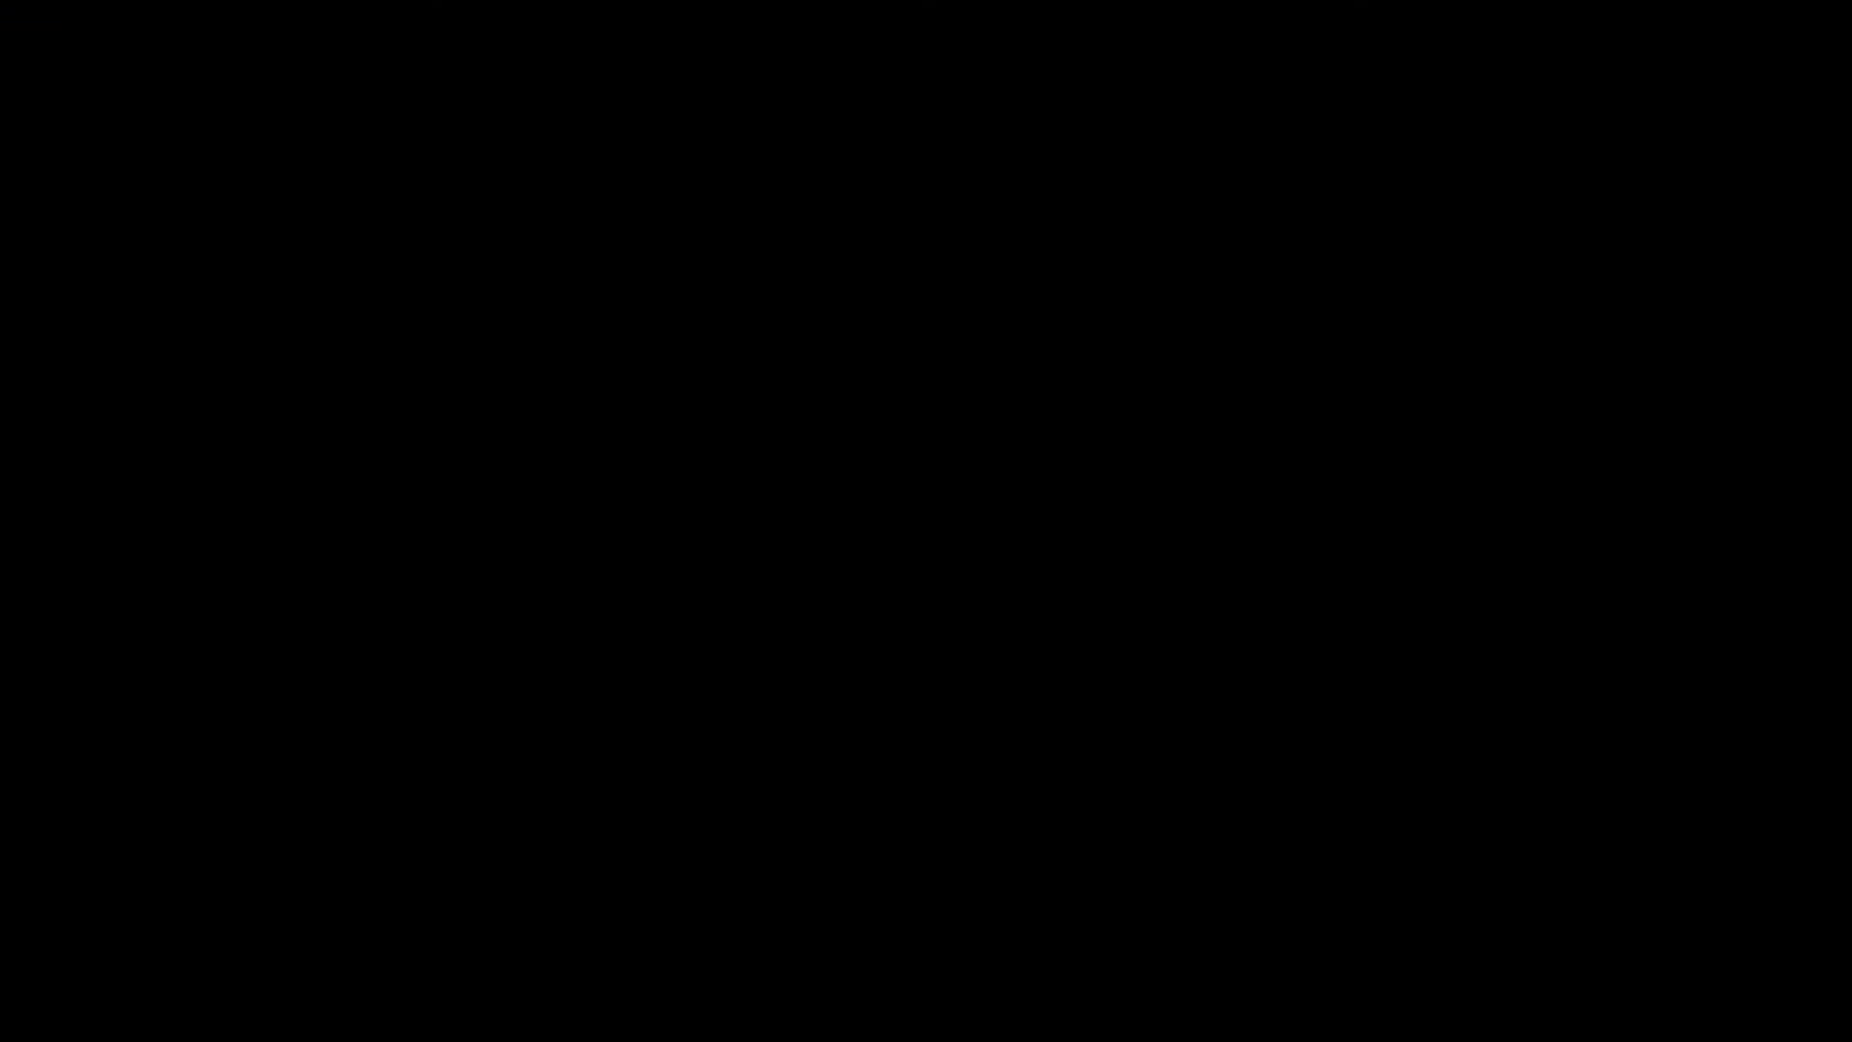